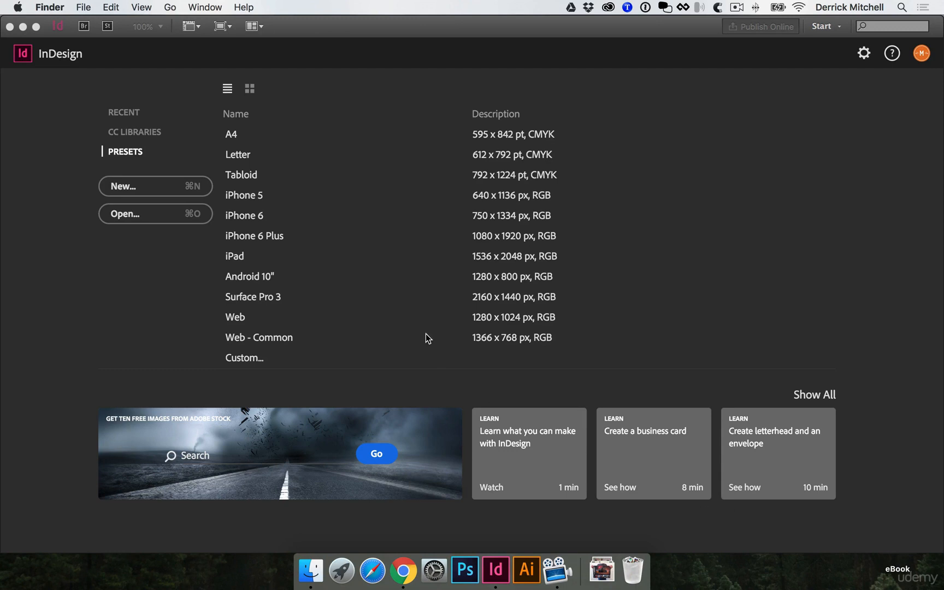
- Start a new document with the Digital Publishing intent, iPad page size and portrait orientation
{"action": "left_click", "coordinate": [171, 244]}
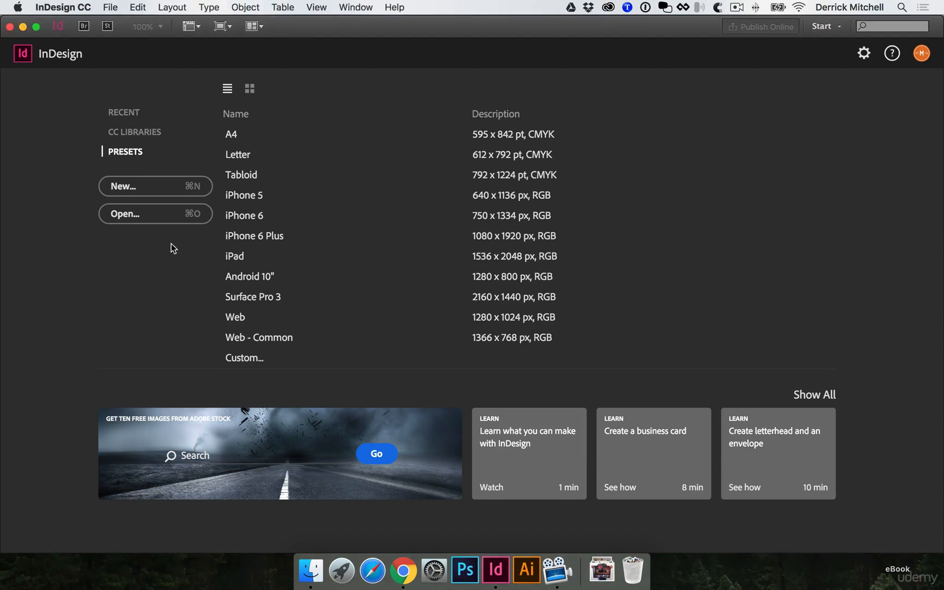
{"action": "left_click", "coordinate": [133, 188]}
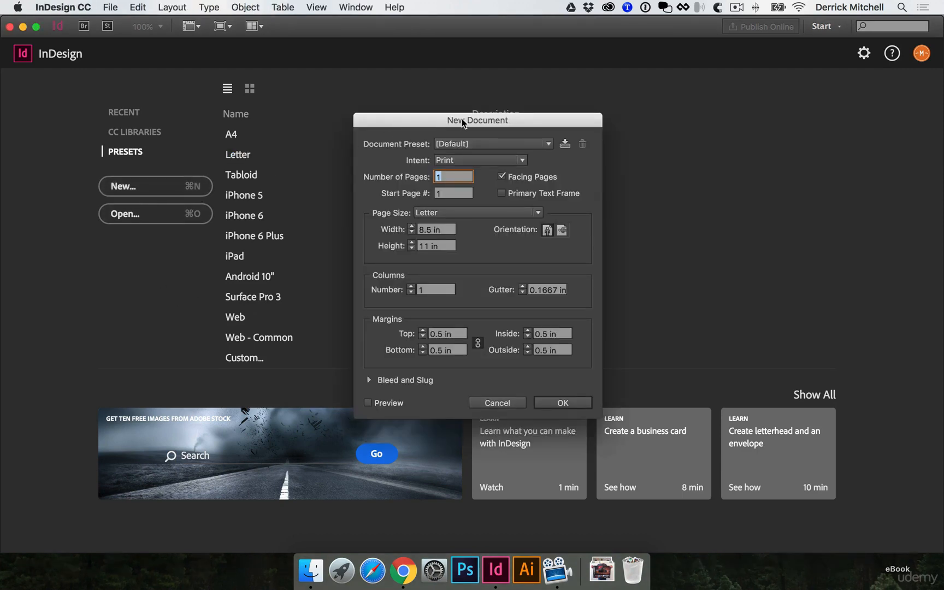
{"action": "left_click_drag", "start_coordinate": [462, 118], "coordinate": [391, 110]}
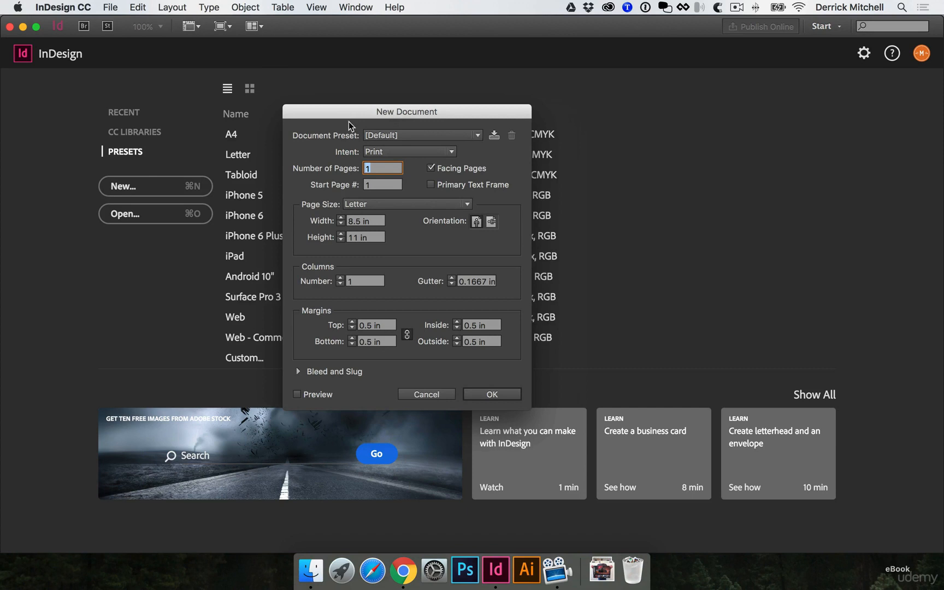
{"action": "left_click", "coordinate": [450, 153]}
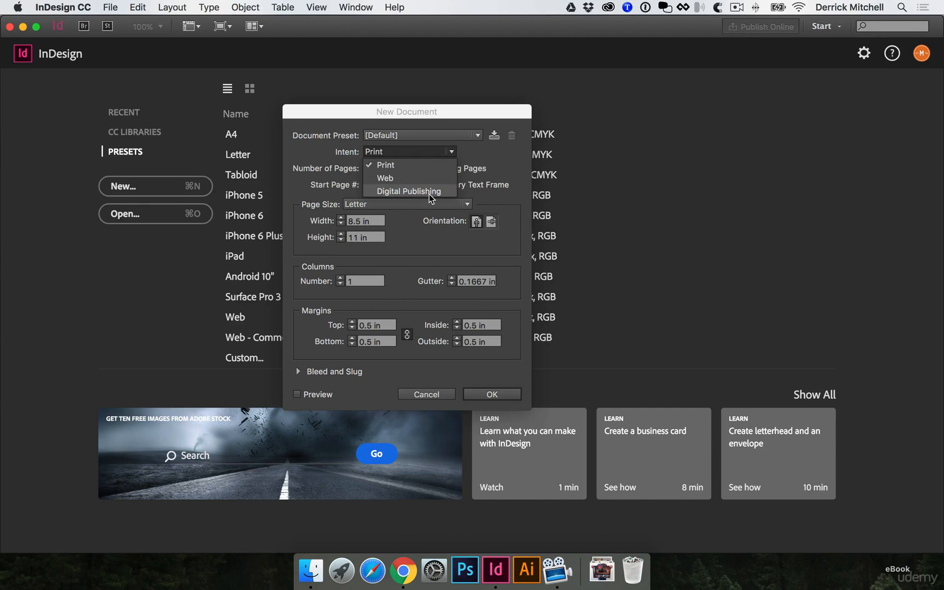
{"action": "left_click", "coordinate": [409, 191]}
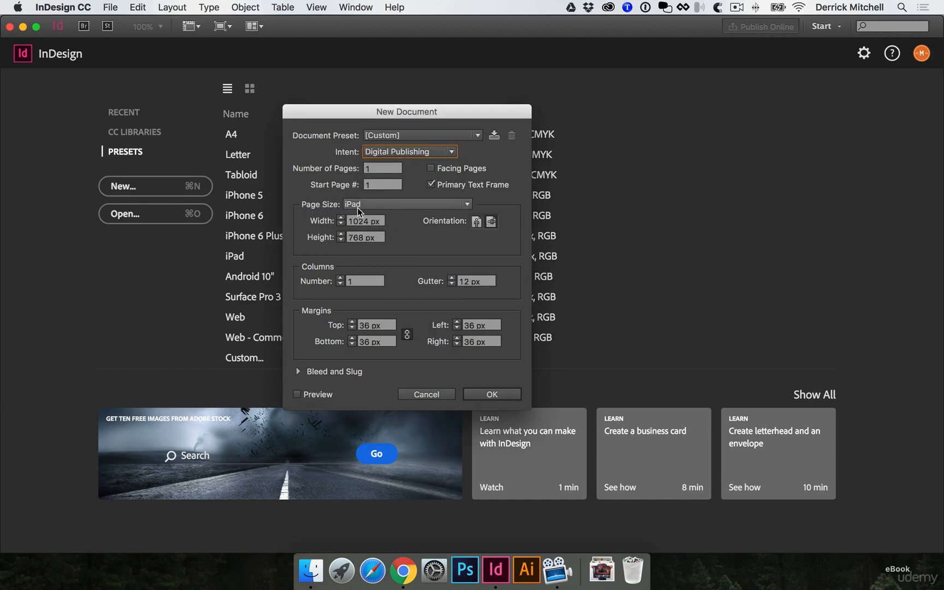
{"action": "left_click", "coordinate": [466, 206]}
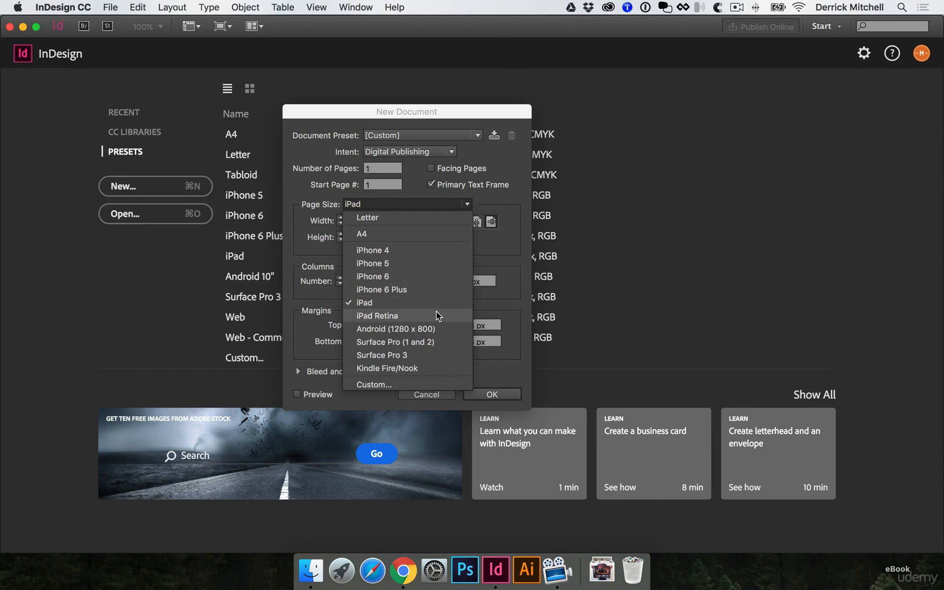
{"action": "left_click", "coordinate": [504, 239]}
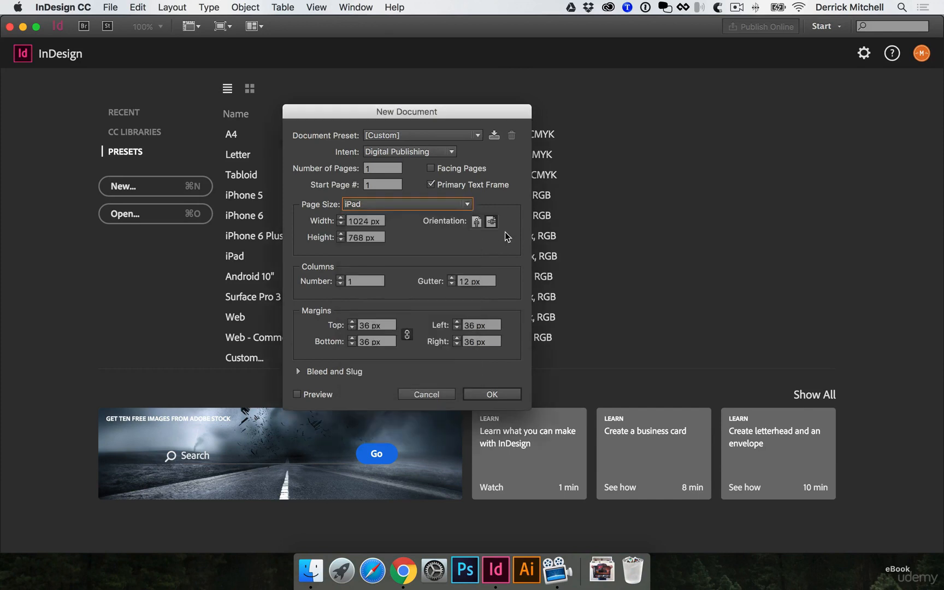
{"action": "left_click", "coordinate": [476, 222]}
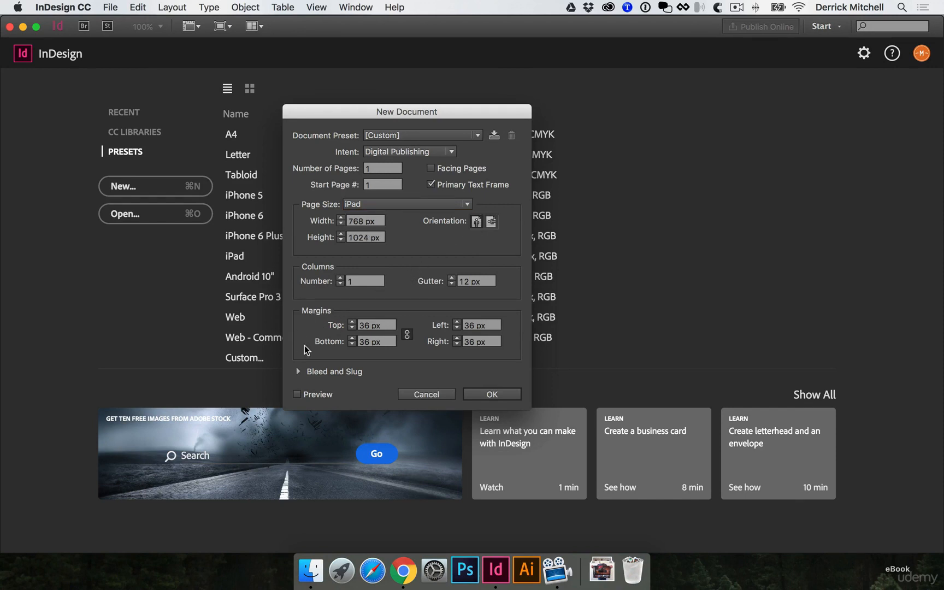
- Unlink the margins, set the top to 150 px and the bottom, left and right to 75 px, and create the document
{"action": "left_click", "coordinate": [407, 335]}
{"action": "left_click_drag", "start_coordinate": [389, 326], "coordinate": [341, 328]}
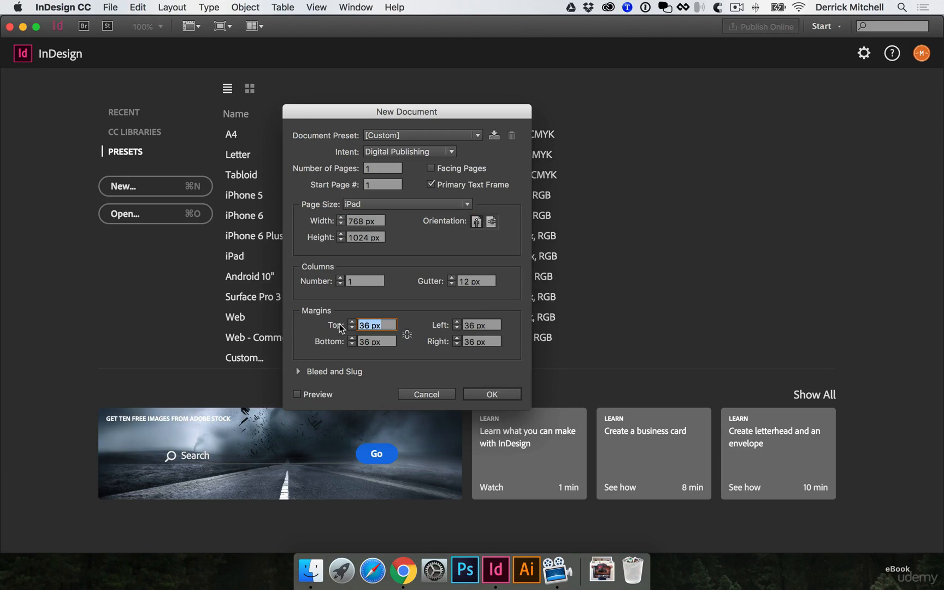
{"action": "type", "text": "150px"}
{"action": "key", "text": "Tab"}
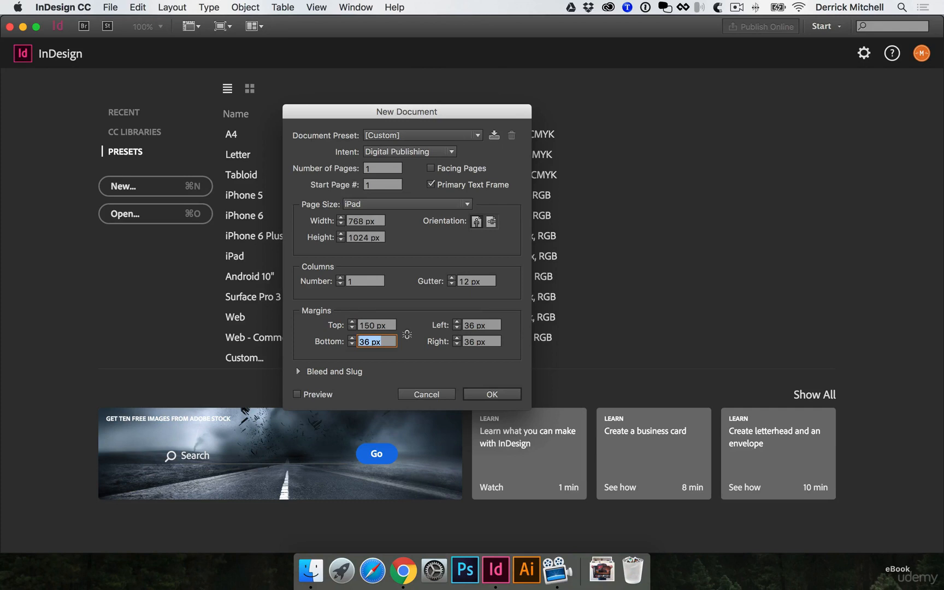
{"action": "type", "text": "75px"}
{"action": "key", "text": "super+a"}
{"action": "key", "text": "Tab"}
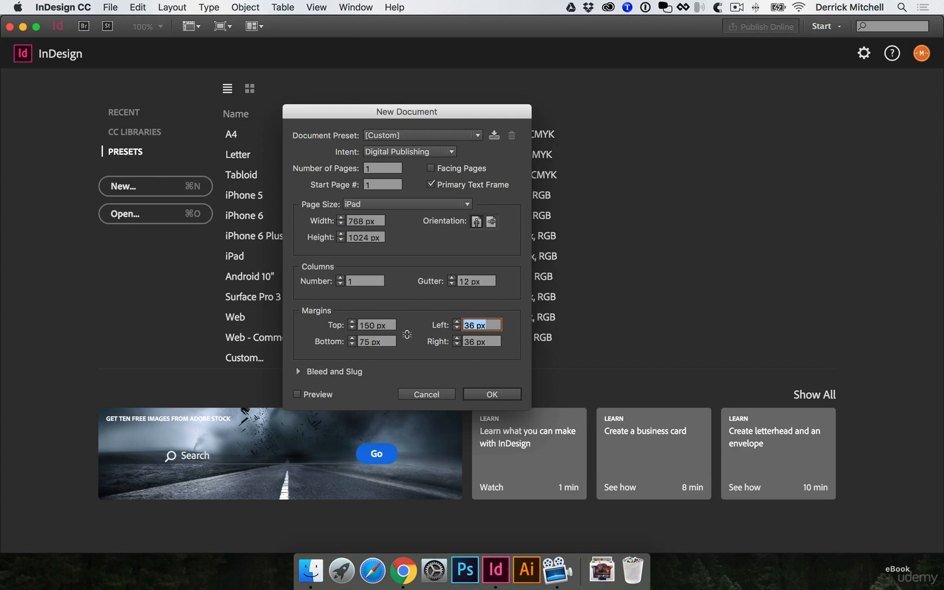
{"action": "type", "text": "75"}
{"action": "key", "text": "Tab"}
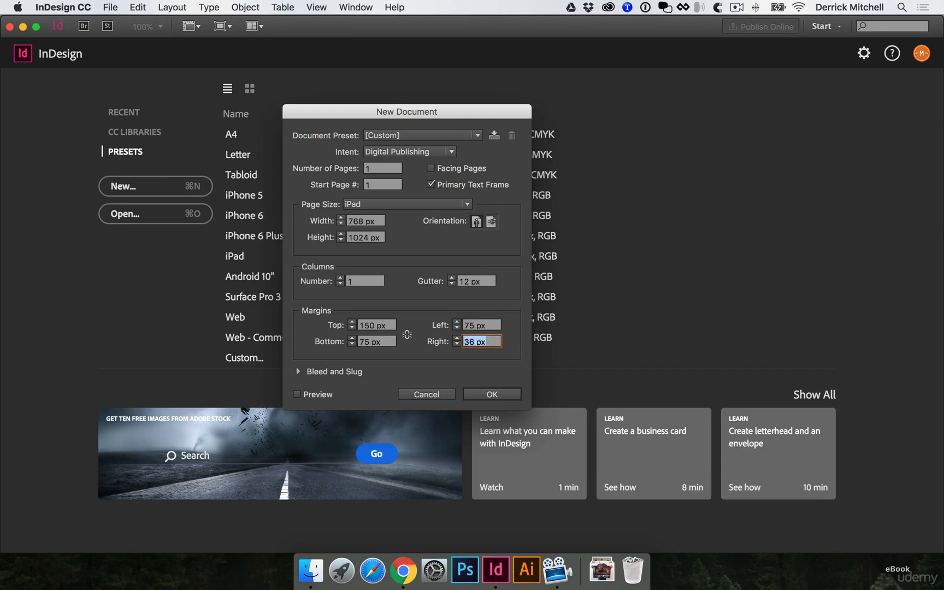
{"action": "type", "text": "75px"}
{"action": "left_click", "coordinate": [501, 396]}
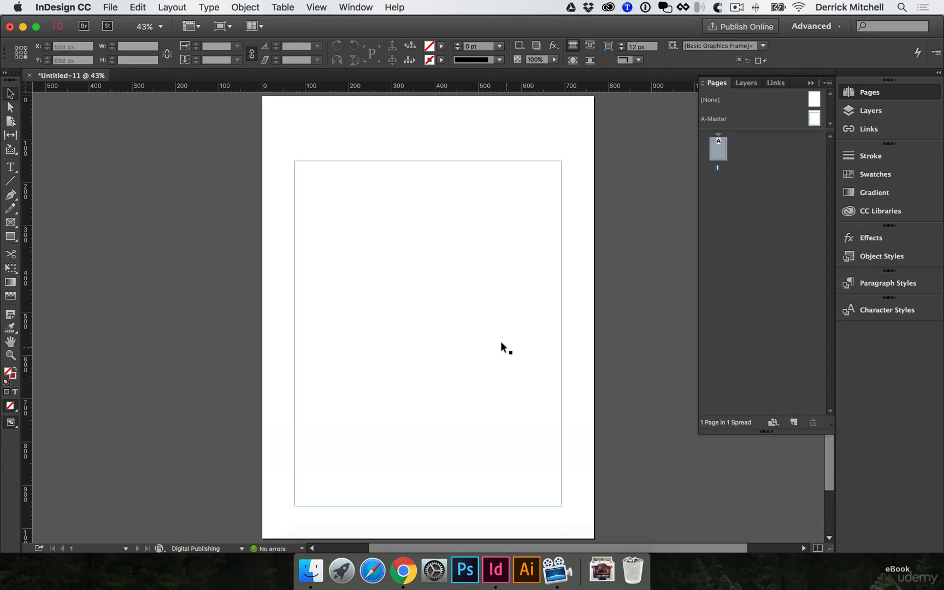
- Save the document as eBook.indd in the Desktop folder eBook > DESIGN FILES > IND
{"action": "left_click", "coordinate": [110, 7]}
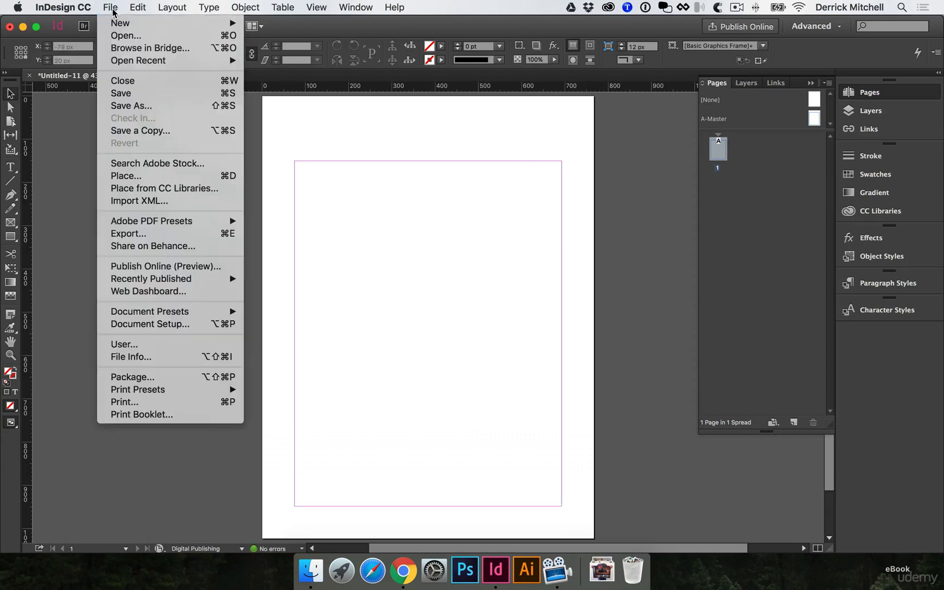
{"action": "left_click", "coordinate": [153, 98]}
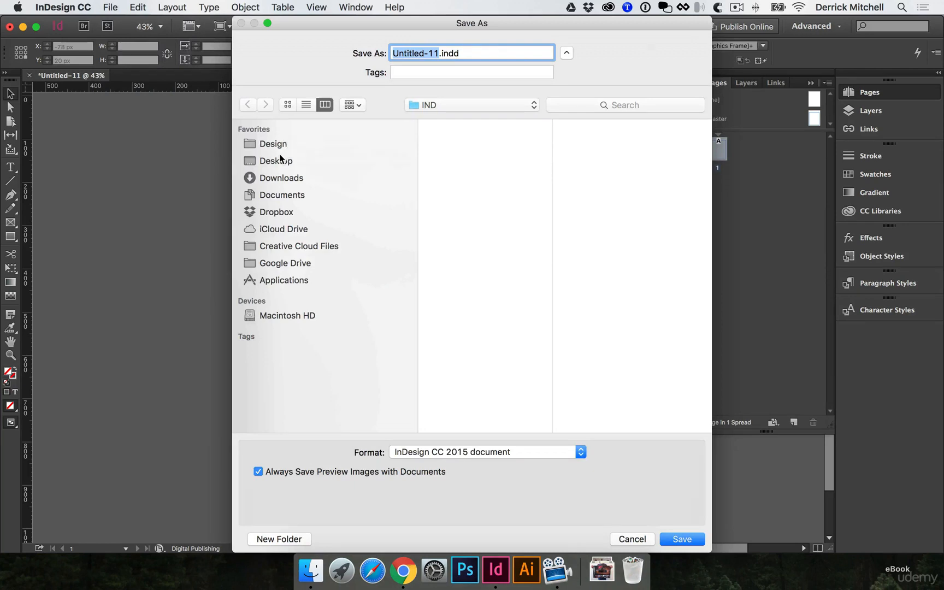
{"action": "left_click", "coordinate": [280, 161]}
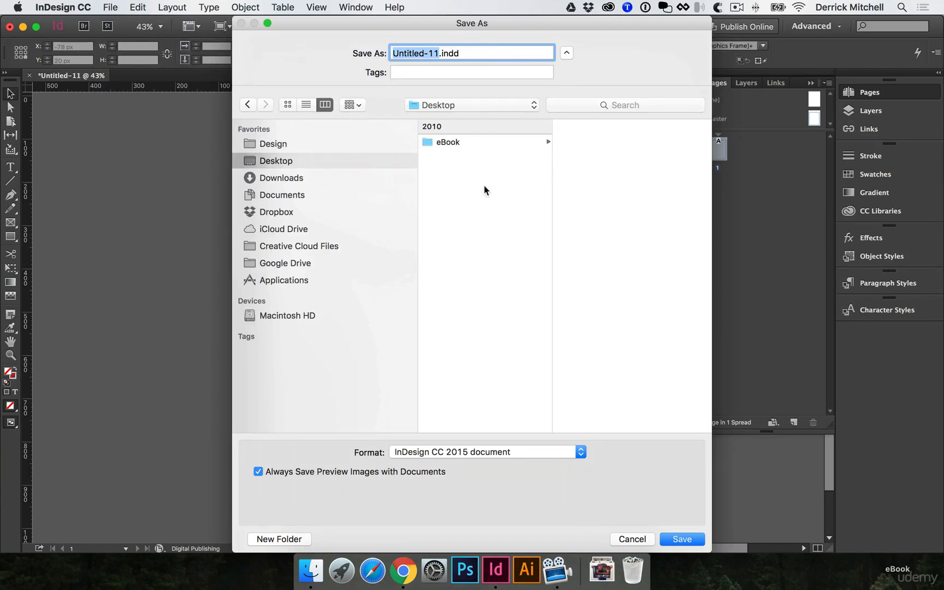
{"action": "left_click", "coordinate": [496, 144]}
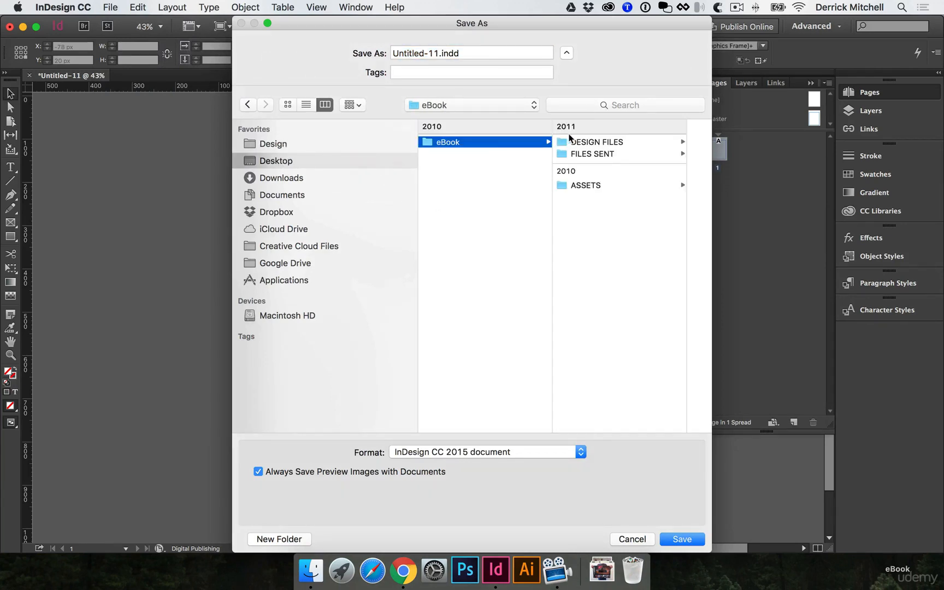
{"action": "left_click", "coordinate": [571, 141]}
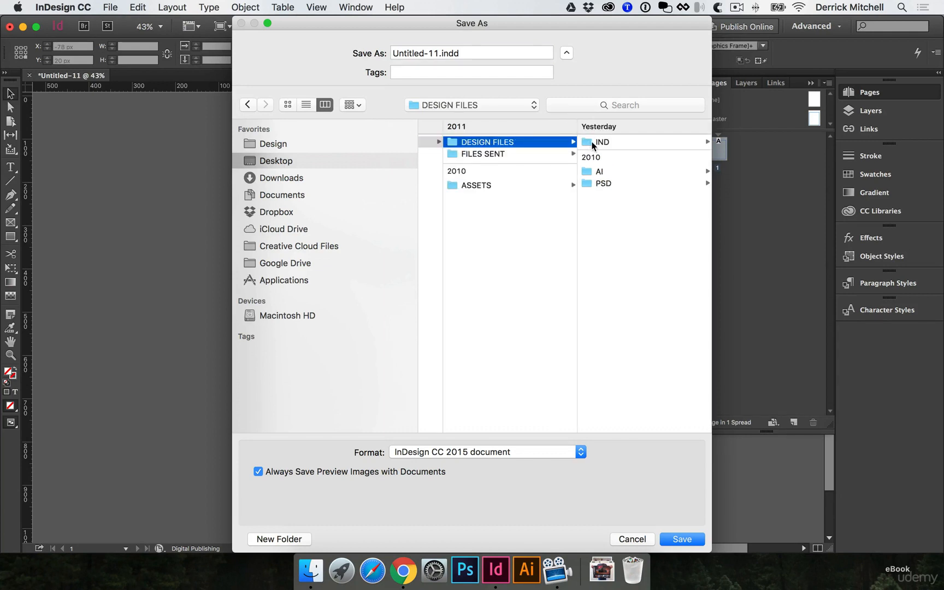
{"action": "left_click", "coordinate": [594, 144]}
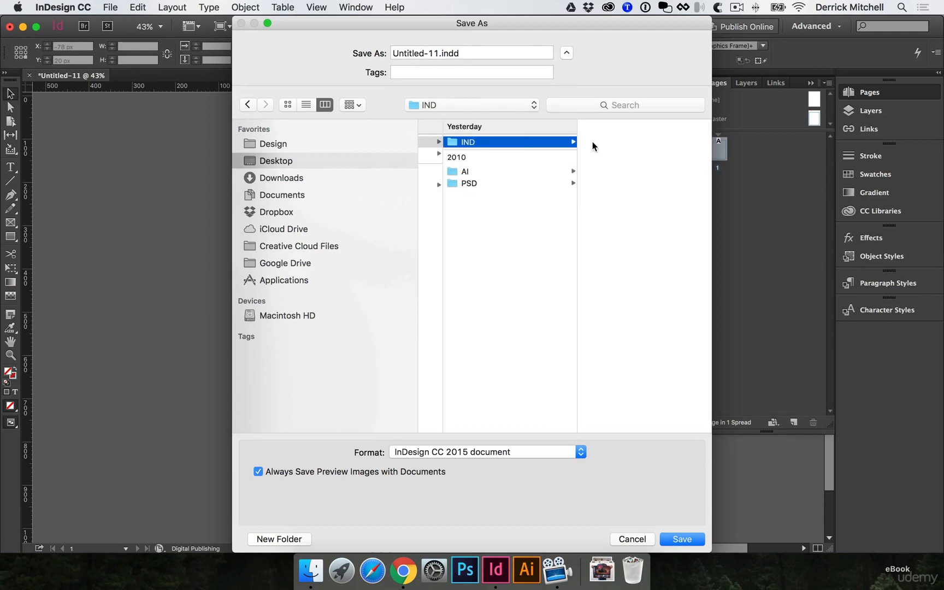
{"action": "left_click", "coordinate": [437, 53]}
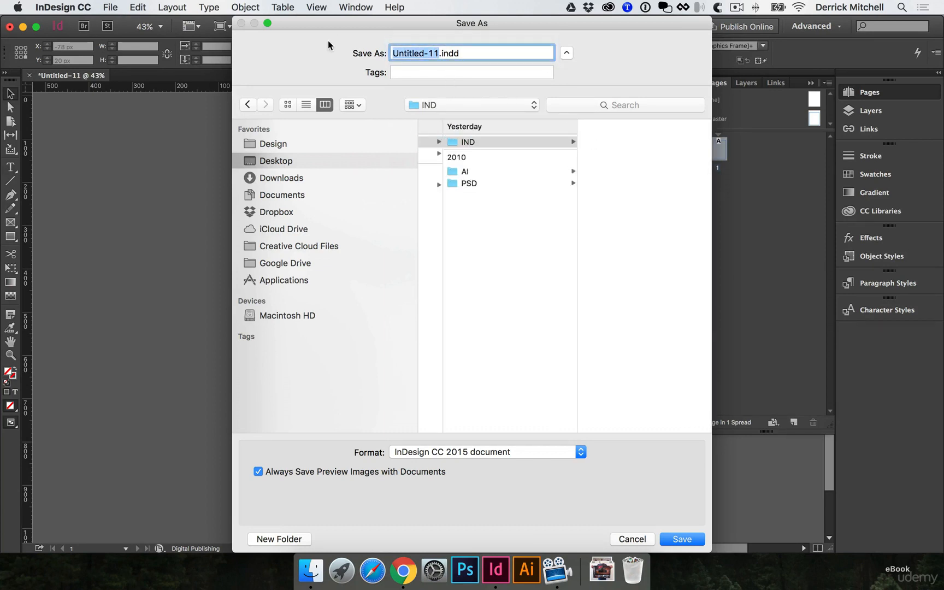
{"action": "type", "text": "eBook"}
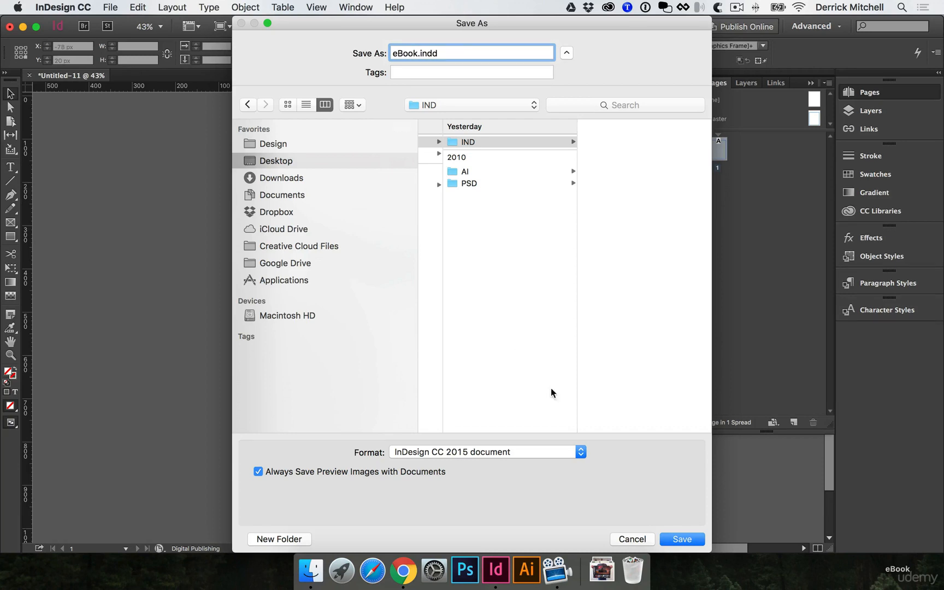
{"action": "left_click", "coordinate": [681, 539]}
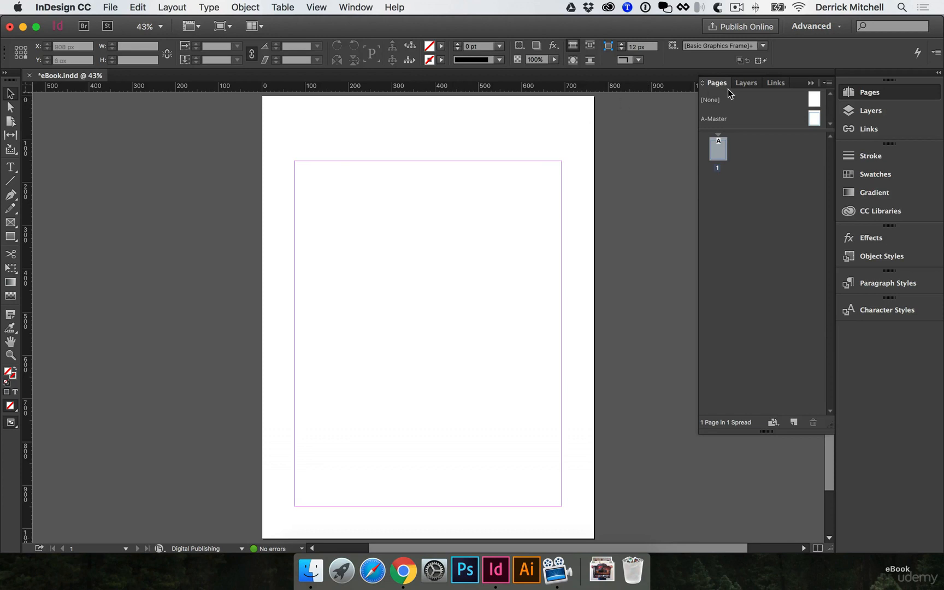
- Reset the Advanced workspace and display the document's pages
{"action": "left_click", "coordinate": [823, 30]}
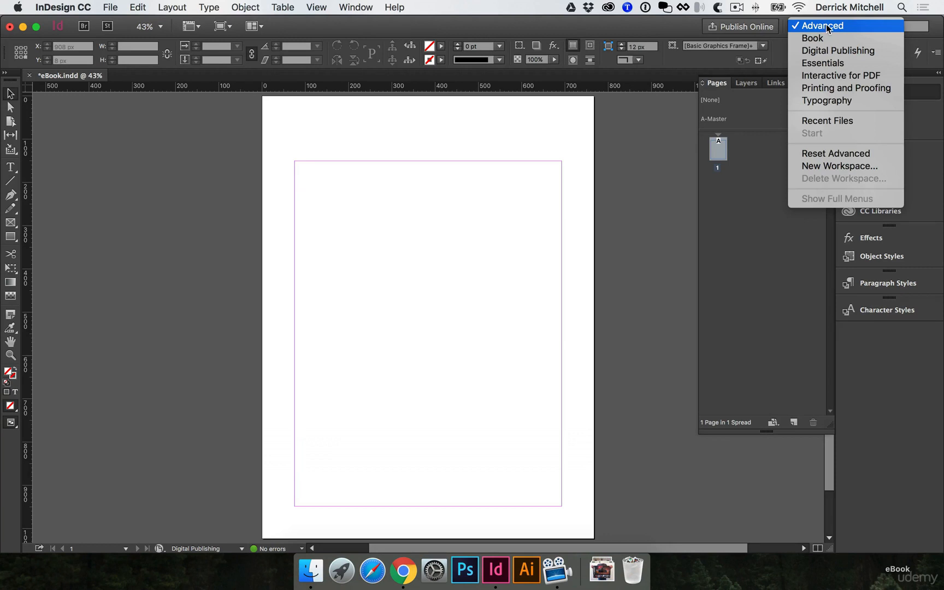
{"action": "left_click", "coordinate": [828, 155]}
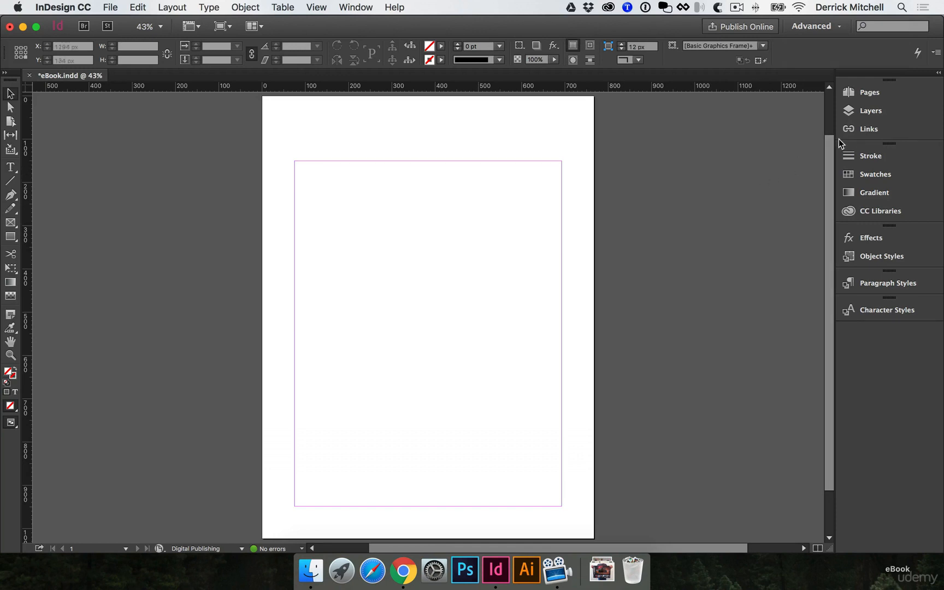
{"action": "left_click", "coordinate": [870, 94]}
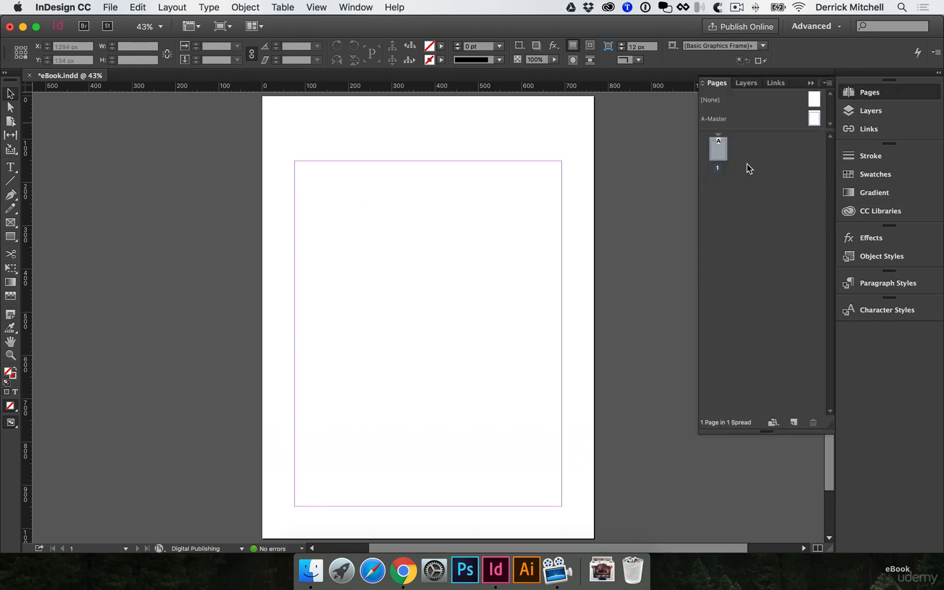
- Open the A-Master page for editing
{"action": "left_click", "coordinate": [814, 118]}
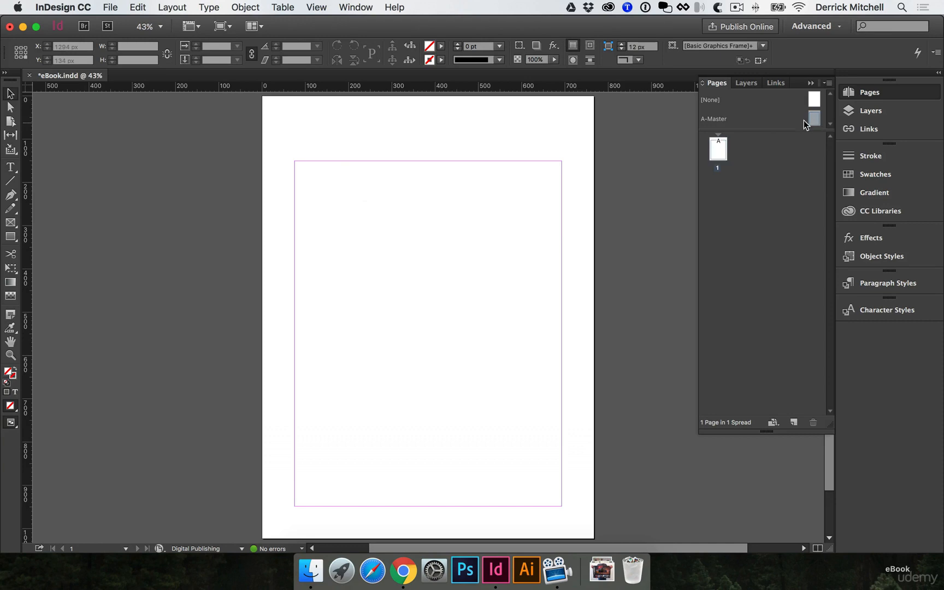
{"action": "left_click_drag", "start_coordinate": [818, 123], "coordinate": [718, 139]}
{"action": "double_click", "coordinate": [814, 118]}
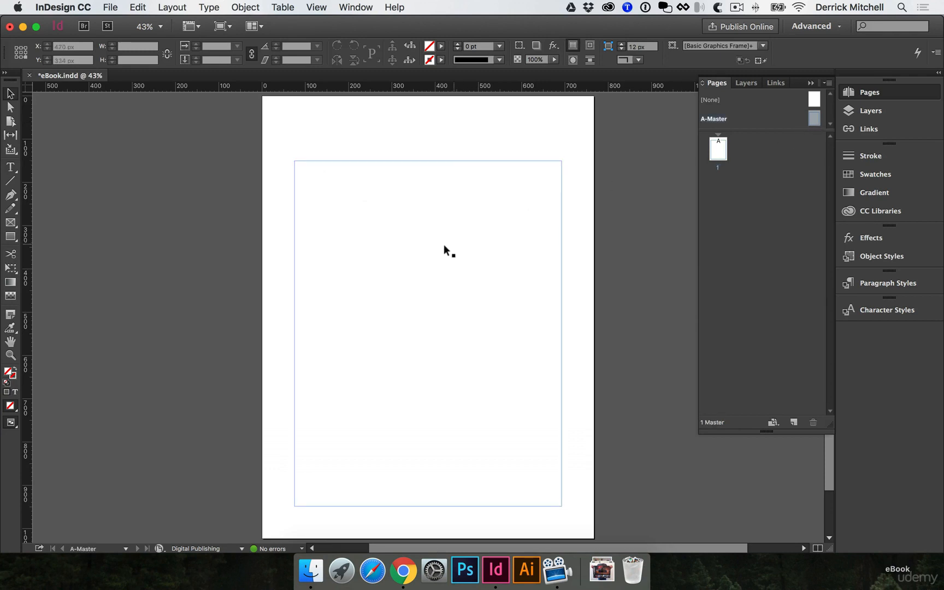
- Add a text frame below the bottom margin, aligned with the left margin, reading "Copyright 2016. All rights reserved."
{"action": "scroll", "coordinate": [400, 369], "scroll_direction": "down", "scroll_amount": 3}
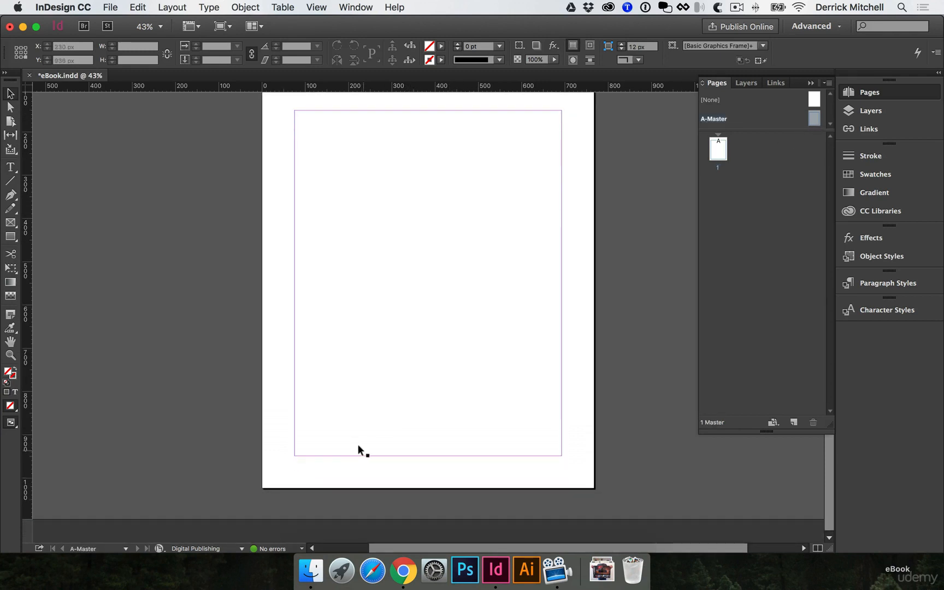
{"action": "key", "text": "t"}
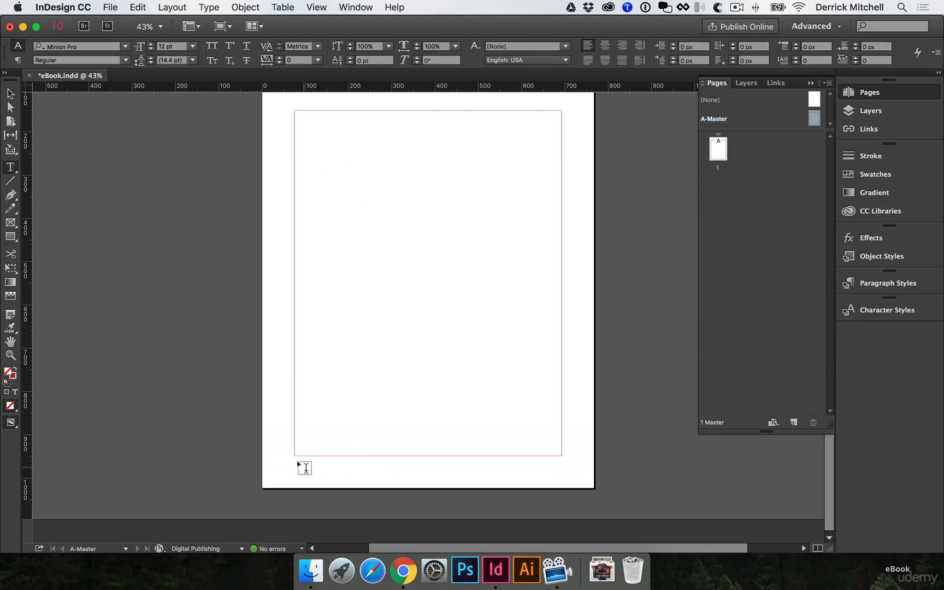
{"action": "left_click_drag", "start_coordinate": [295, 463], "coordinate": [409, 481]}
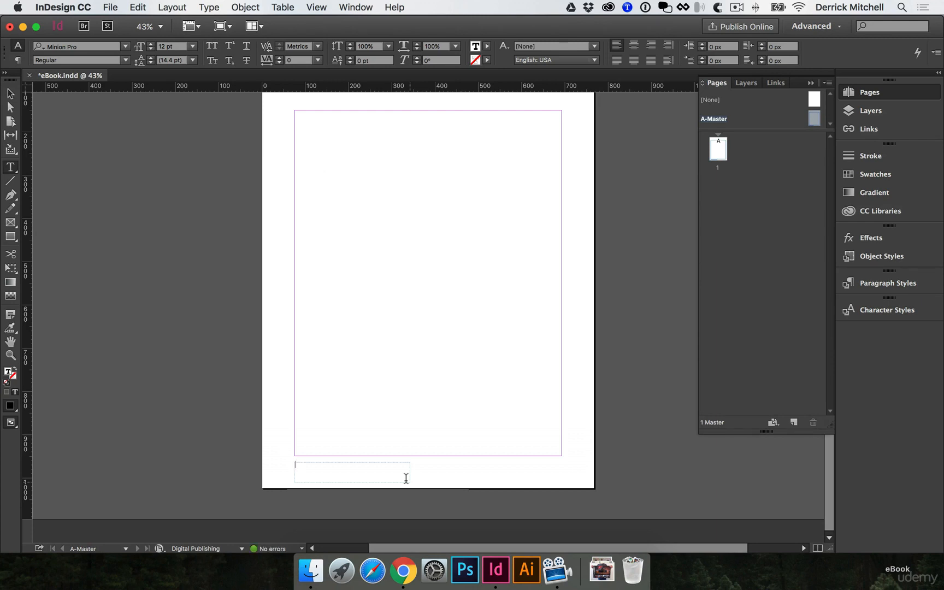
{"action": "type", "text": "copyright"}
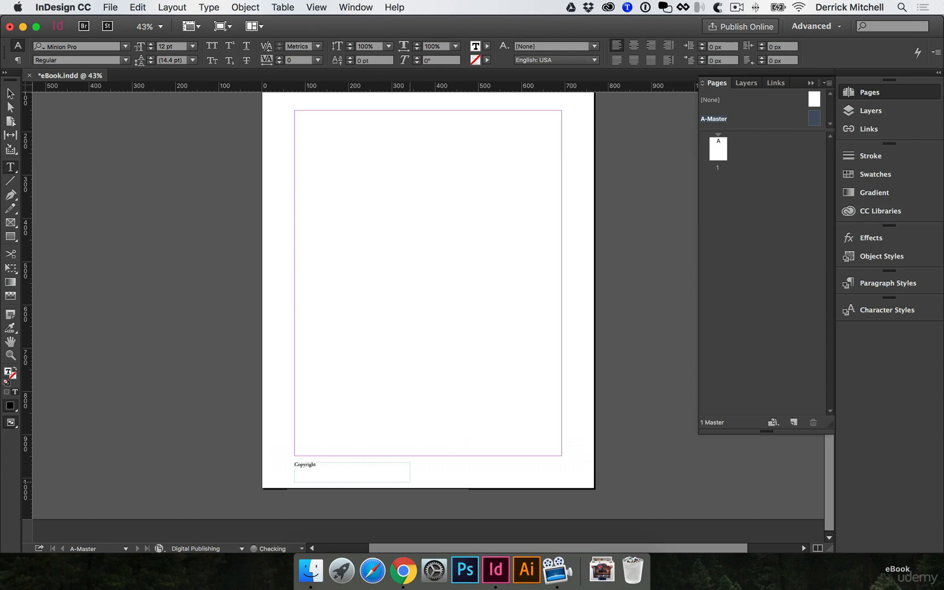
{"action": "type", "text": " 2016. All rights reserved."}
{"action": "key", "text": "Escape"}
{"action": "left_click", "coordinate": [411, 355]}
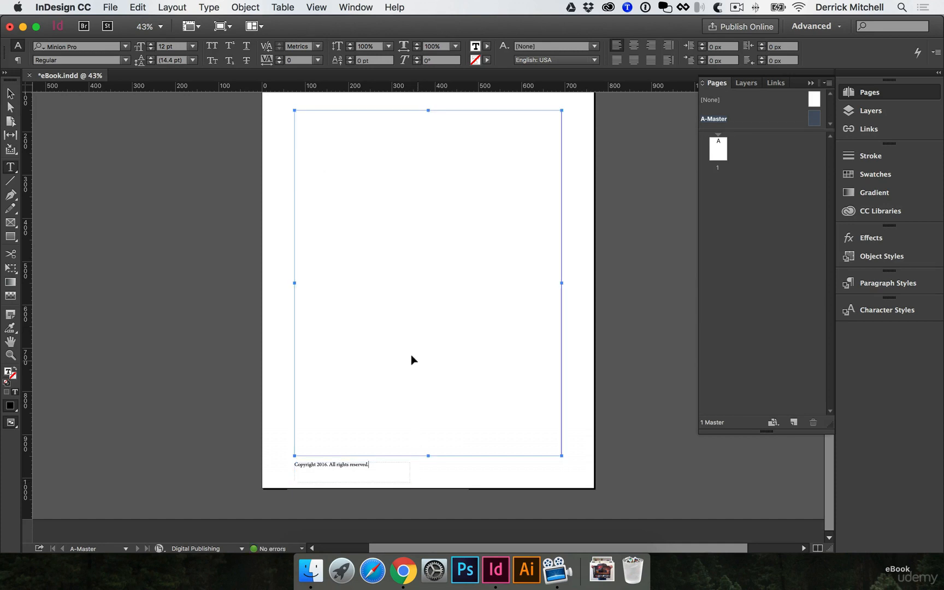
{"action": "left_click", "coordinate": [418, 477], "text": "super"}
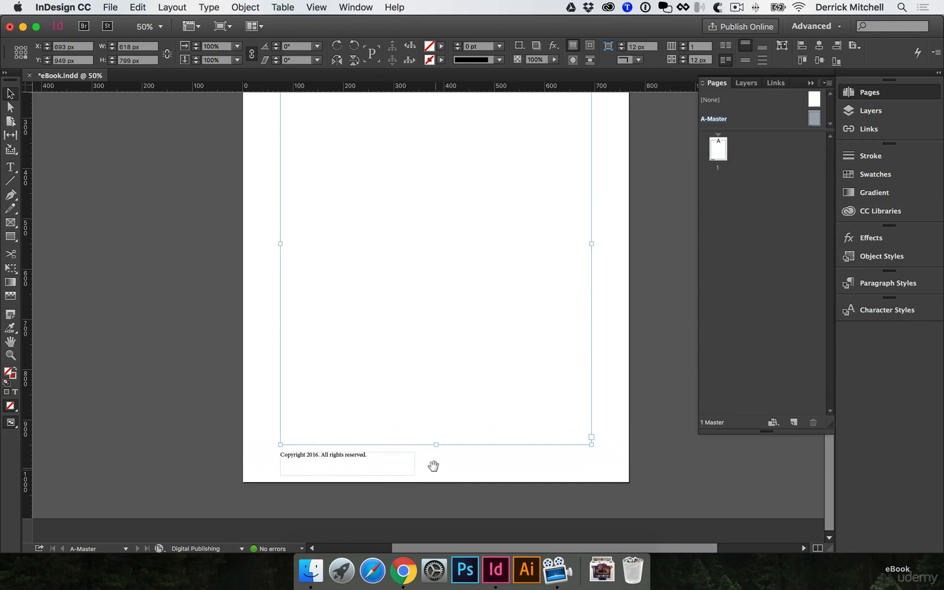
{"action": "left_click", "coordinate": [431, 465], "text": "super"}
{"action": "scroll", "coordinate": [417, 461], "scroll_direction": "right", "scroll_amount": 3}
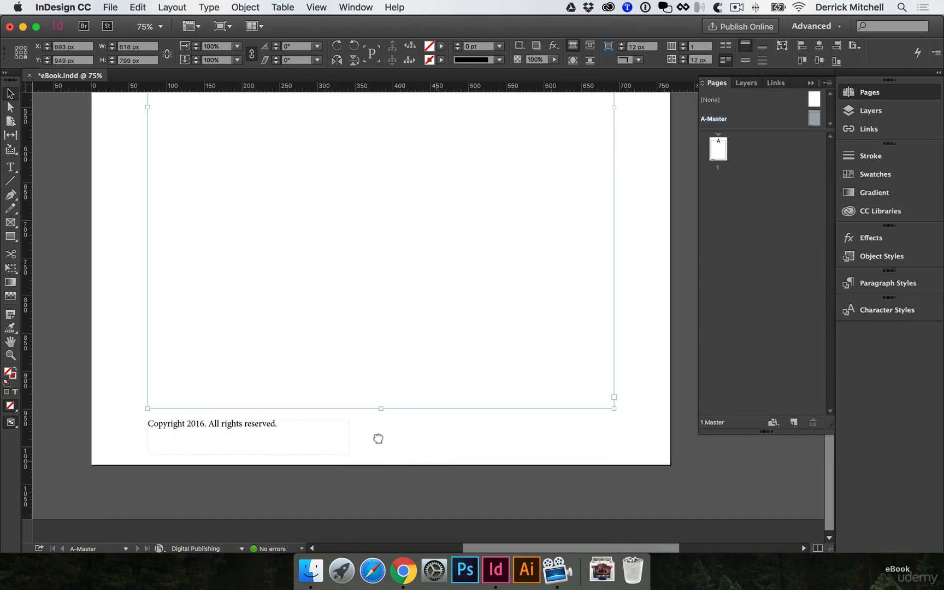
- Duplicate the copyright text frame across to the right margin at the same height and right-align the copy's text
{"action": "left_click", "coordinate": [251, 423]}
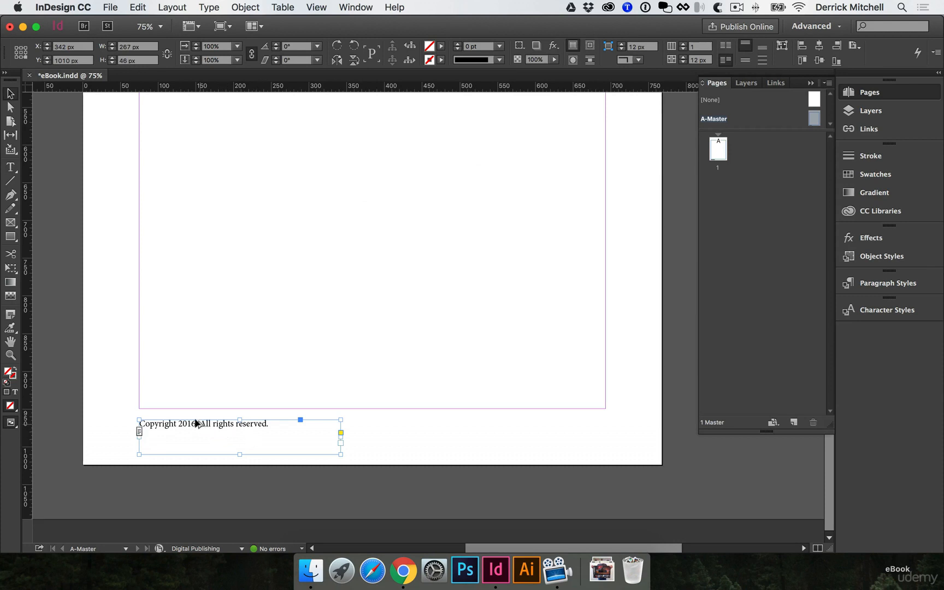
{"action": "left_click_drag", "start_coordinate": [198, 424], "coordinate": [465, 425]}
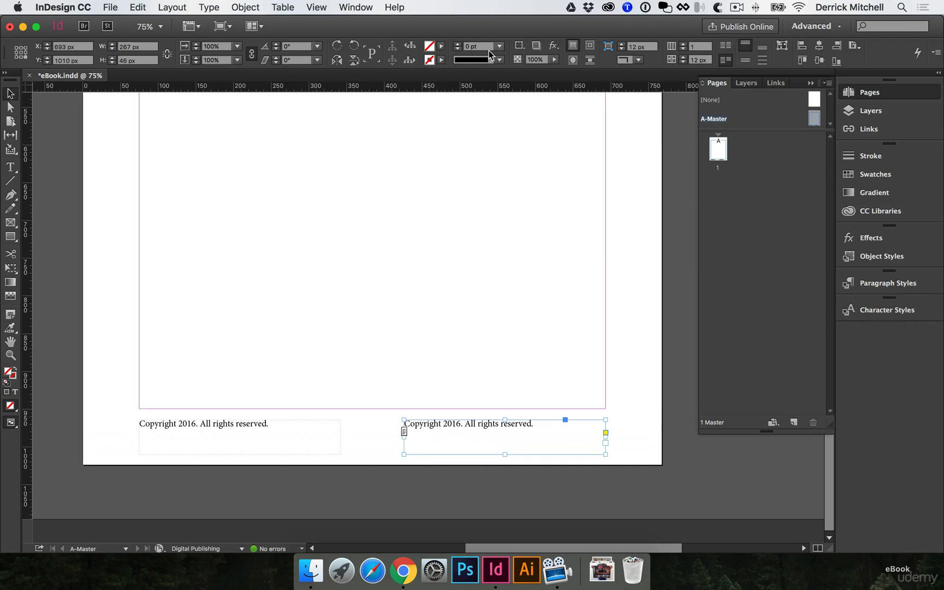
{"action": "key", "text": "t"}
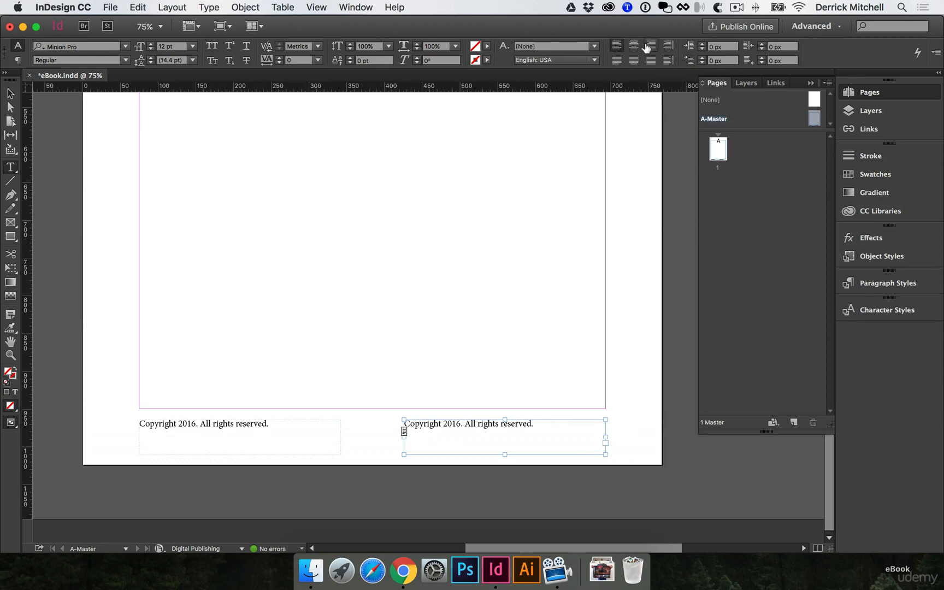
{"action": "left_click", "coordinate": [649, 46]}
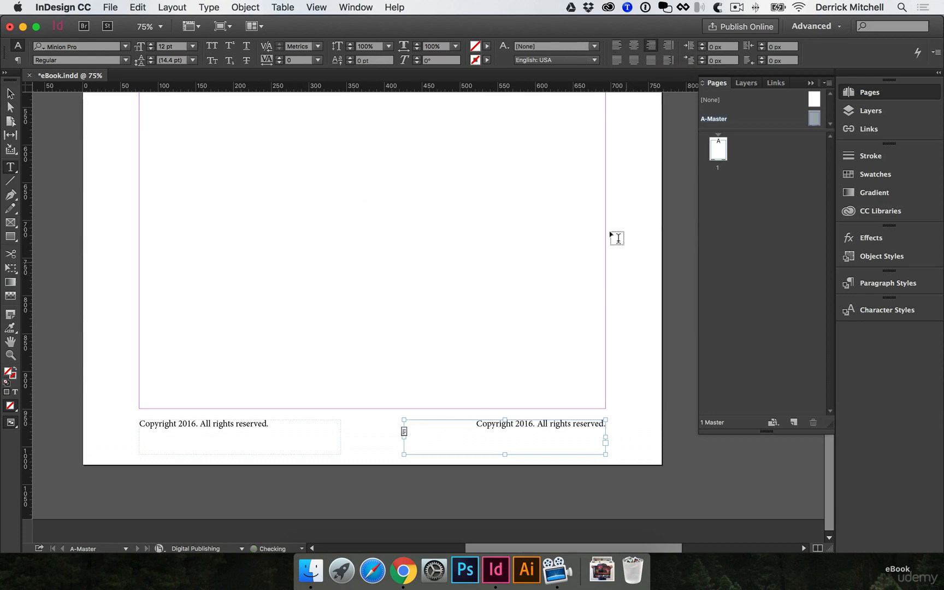
- Replace the duplicated frame's text with a Current Page Number marker
{"action": "left_click", "coordinate": [576, 423]}
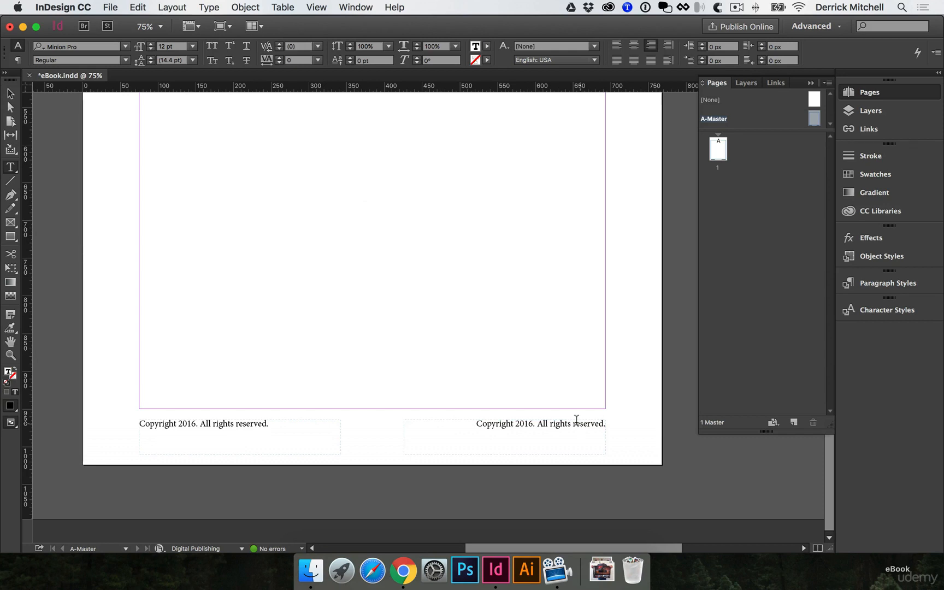
{"action": "triple_click", "coordinate": [577, 423]}
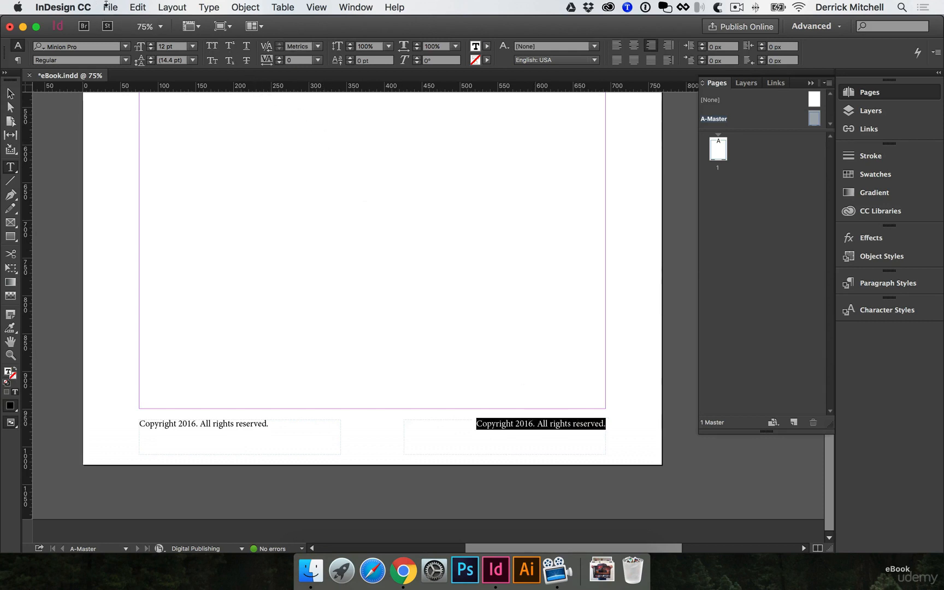
{"action": "left_click", "coordinate": [208, 8]}
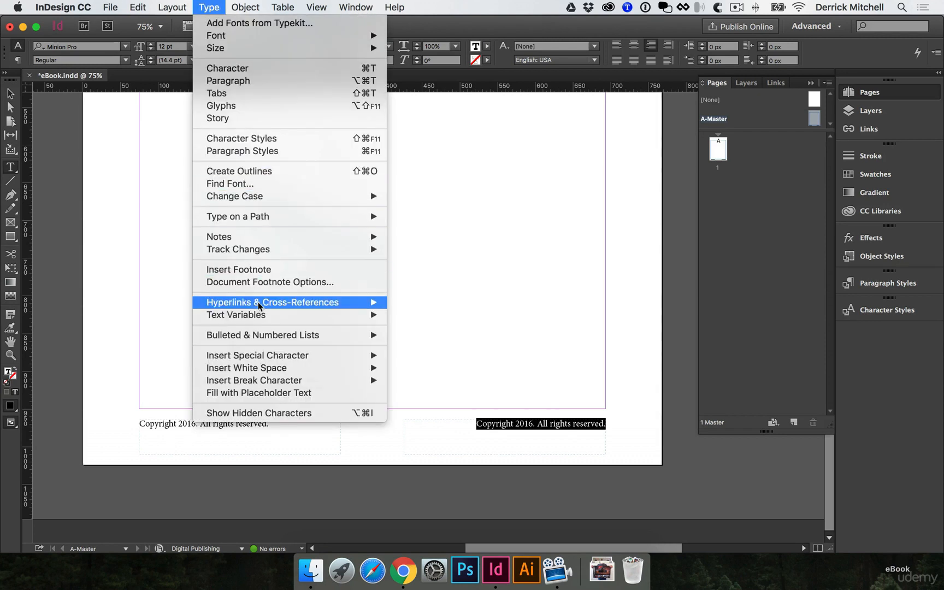
{"action": "mouse_move", "coordinate": [250, 358]}
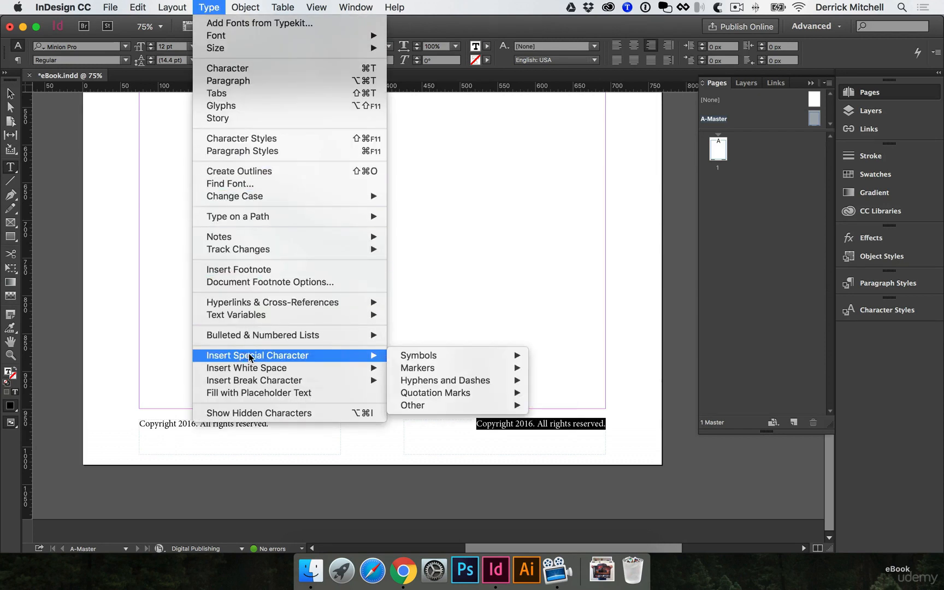
{"action": "mouse_move", "coordinate": [418, 370]}
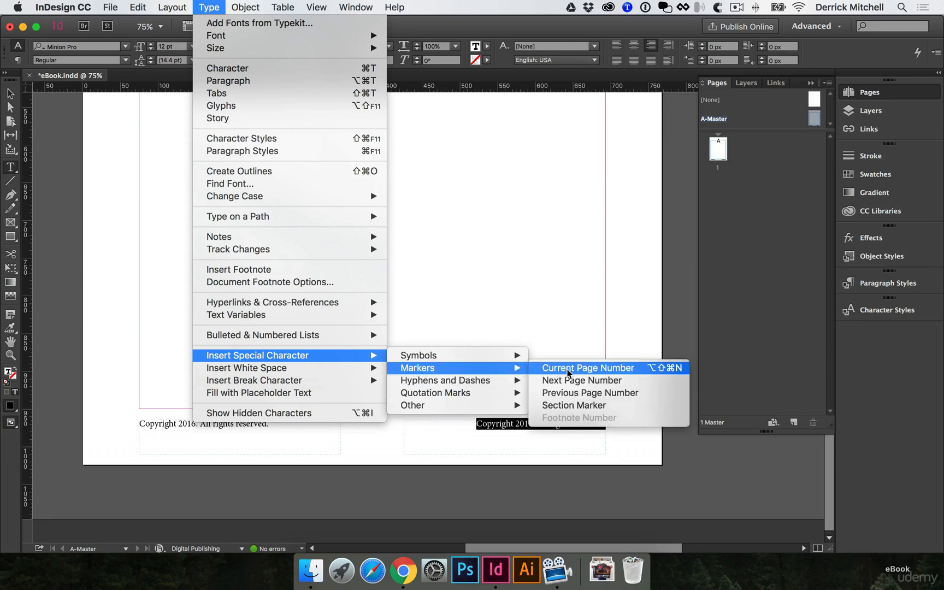
{"action": "left_click", "coordinate": [598, 369]}
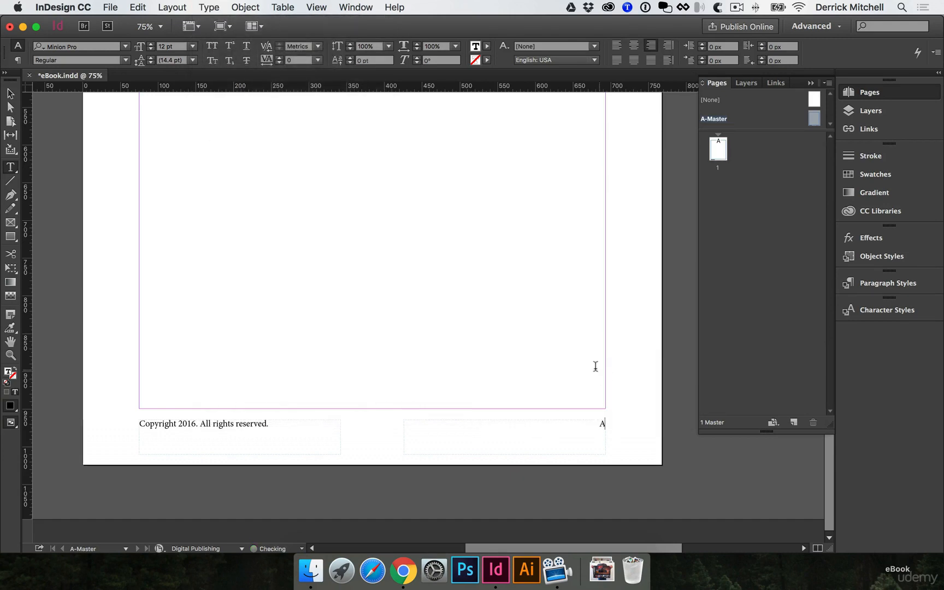
{"action": "left_click", "coordinate": [636, 395], "text": "super"}
{"action": "left_click", "coordinate": [594, 422], "text": "super"}
{"action": "left_click", "coordinate": [444, 399], "text": "super"}
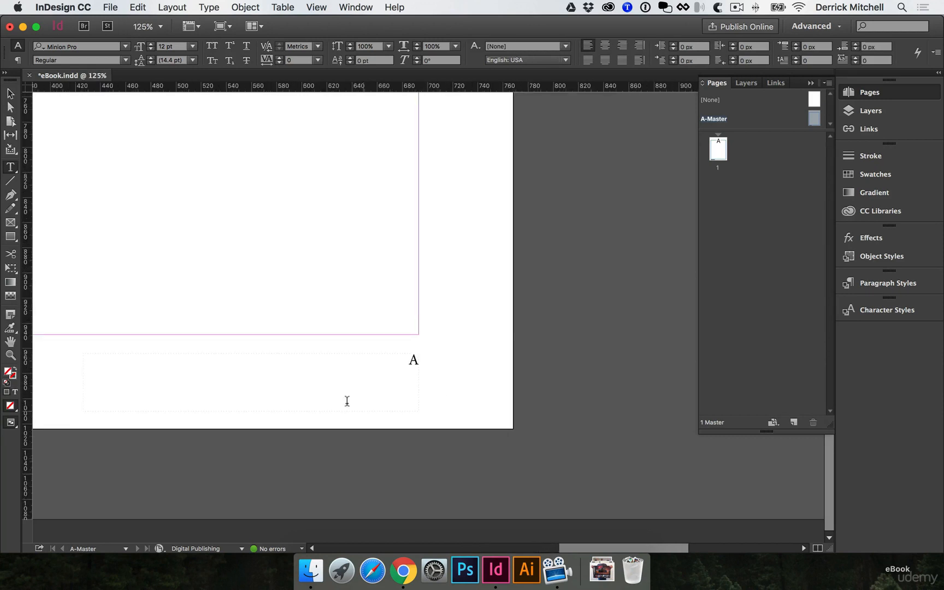
{"action": "scroll", "coordinate": [415, 410], "scroll_direction": "left", "scroll_amount": 5}
{"action": "scroll", "coordinate": [415, 410], "scroll_direction": "up", "scroll_amount": 1}
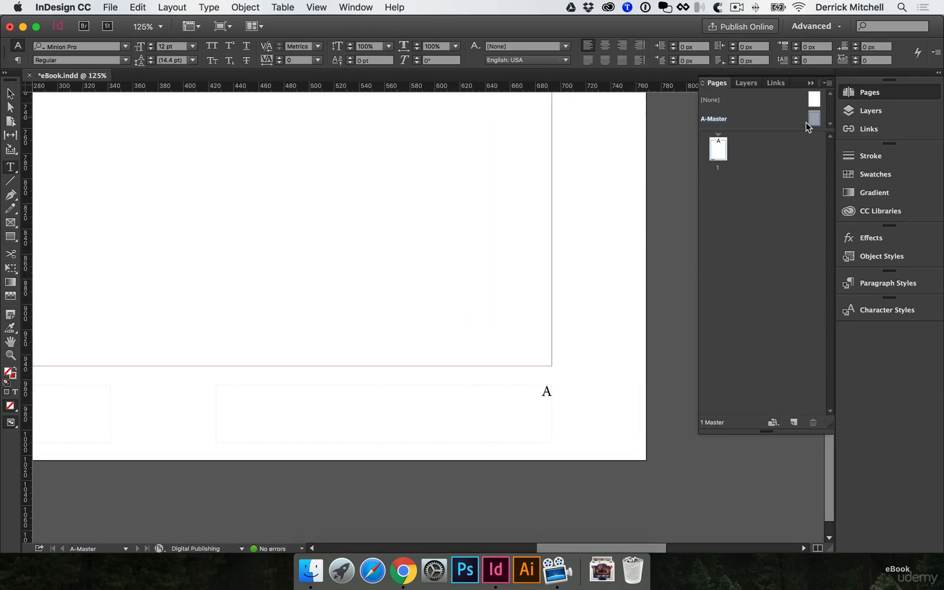
- Add two pages to the document and view the footer page numbers on pages 1, 2 and 3
{"action": "double_click", "coordinate": [719, 150]}
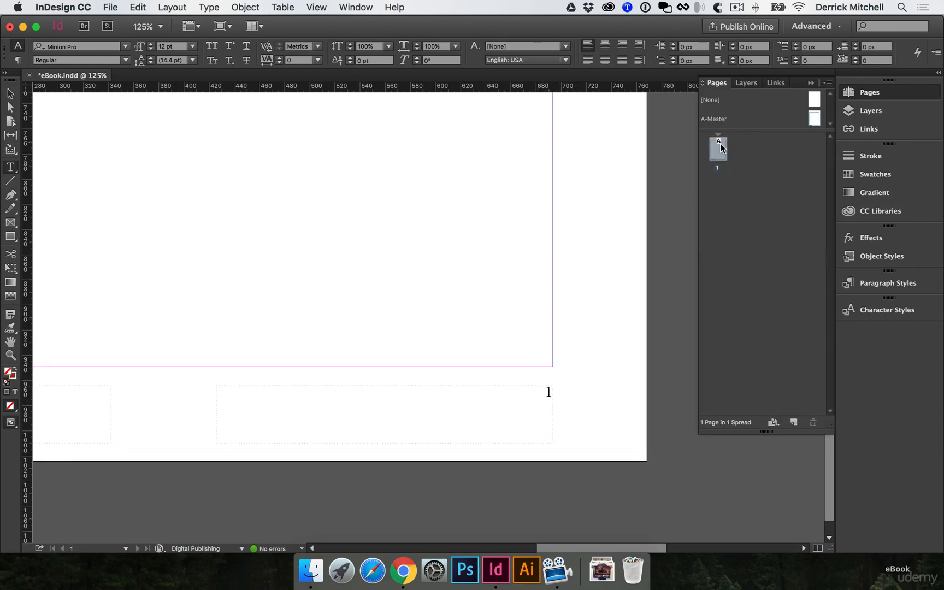
{"action": "left_click", "coordinate": [792, 423]}
{"action": "left_click", "coordinate": [792, 423]}
{"action": "double_click", "coordinate": [718, 190]}
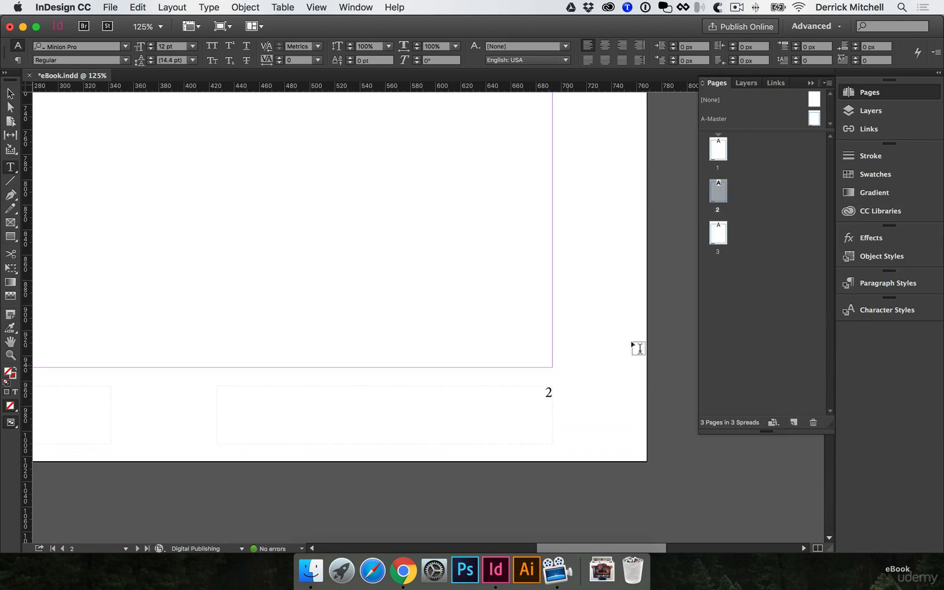
{"action": "double_click", "coordinate": [718, 231]}
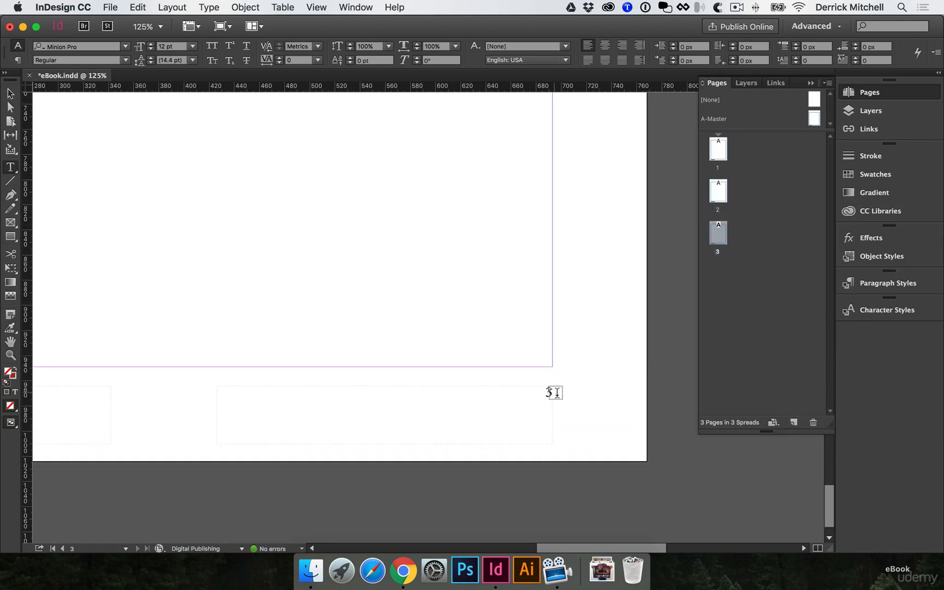
{"action": "scroll", "coordinate": [489, 288], "scroll_direction": "left", "scroll_amount": 5}
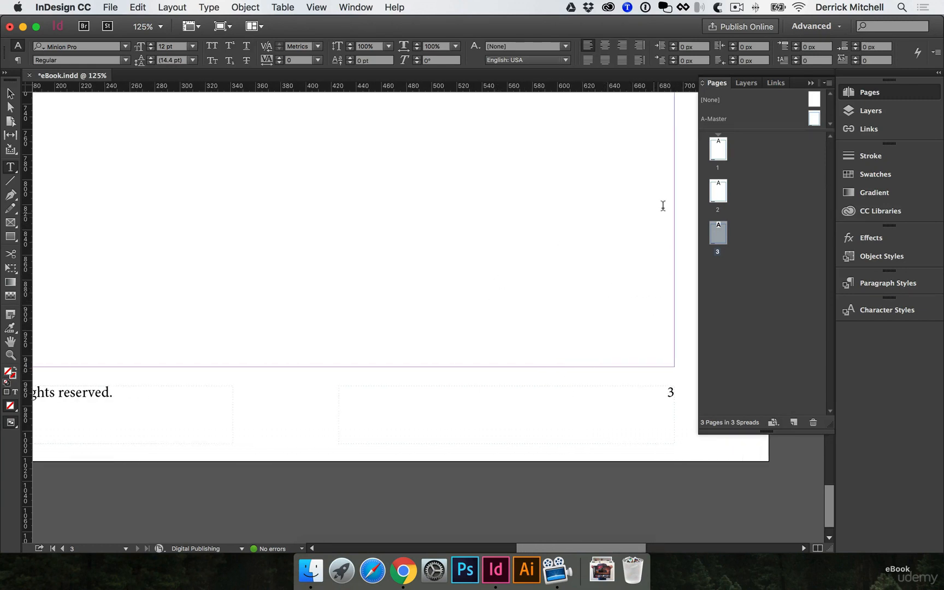
- On the A-Master page, draw an RGB Cyan filled rectangle about 578 by 220 px just above the footer, inside the margins
{"action": "double_click", "coordinate": [815, 120]}
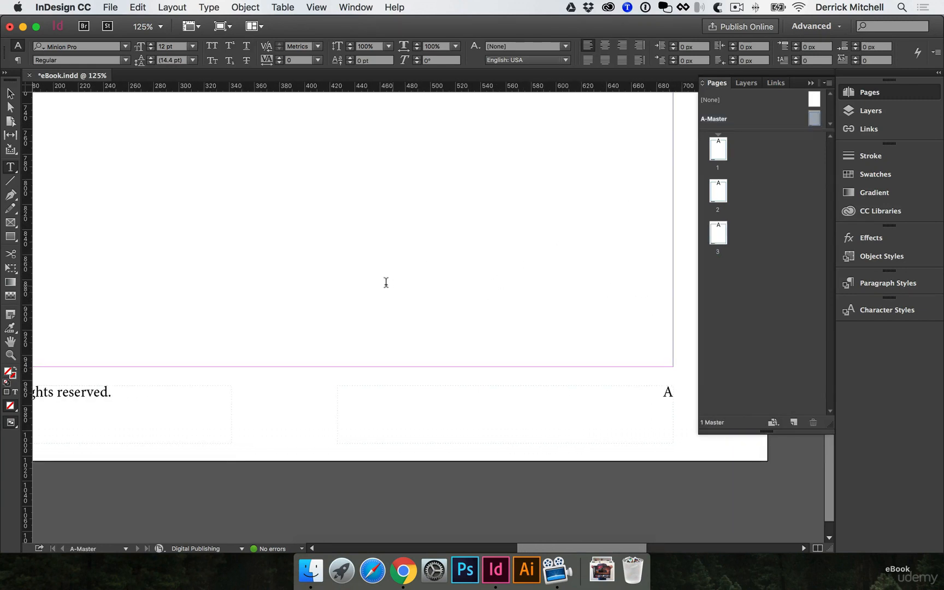
{"action": "key", "text": "super+1"}
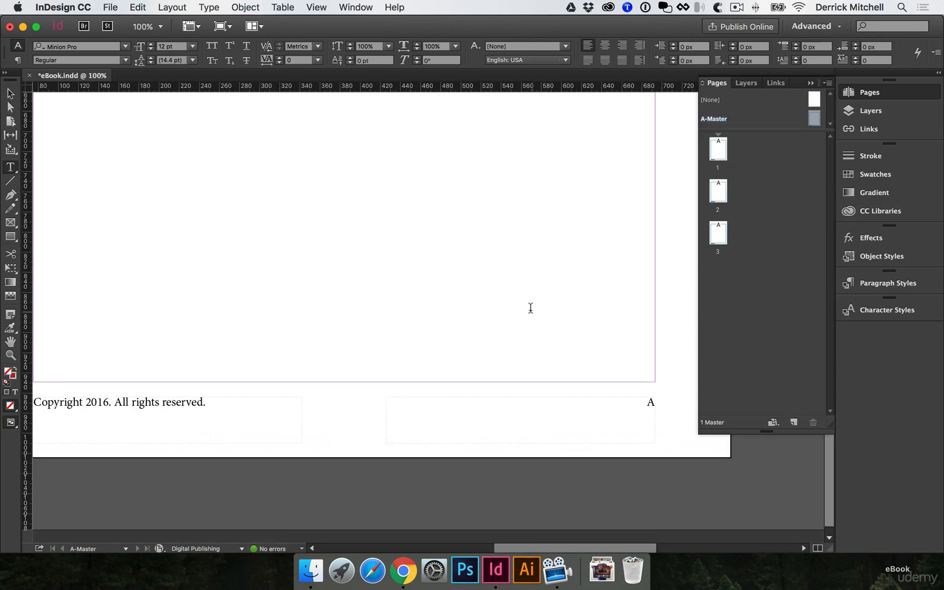
{"action": "key", "text": "m"}
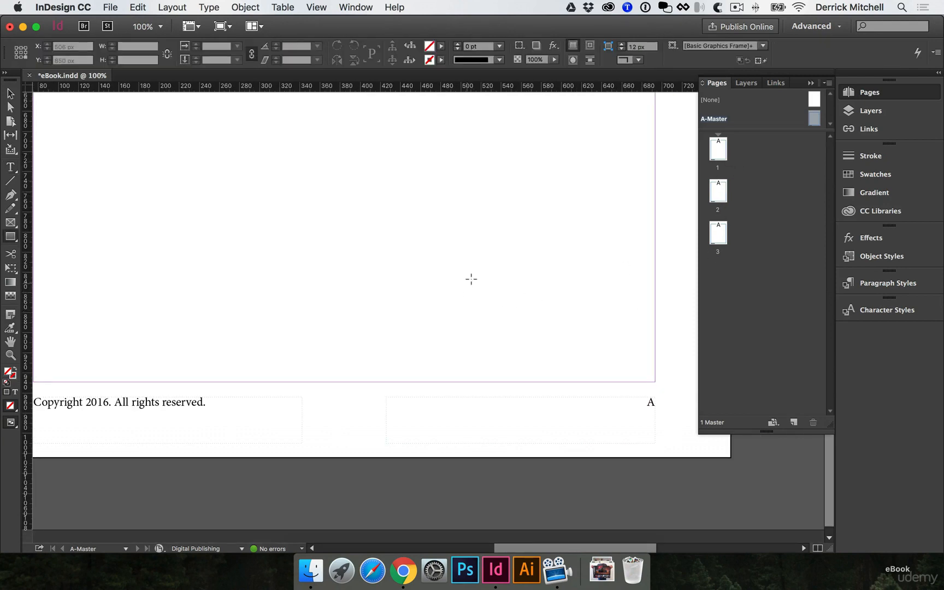
{"action": "left_click", "coordinate": [441, 46]}
{"action": "left_click", "coordinate": [361, 125]}
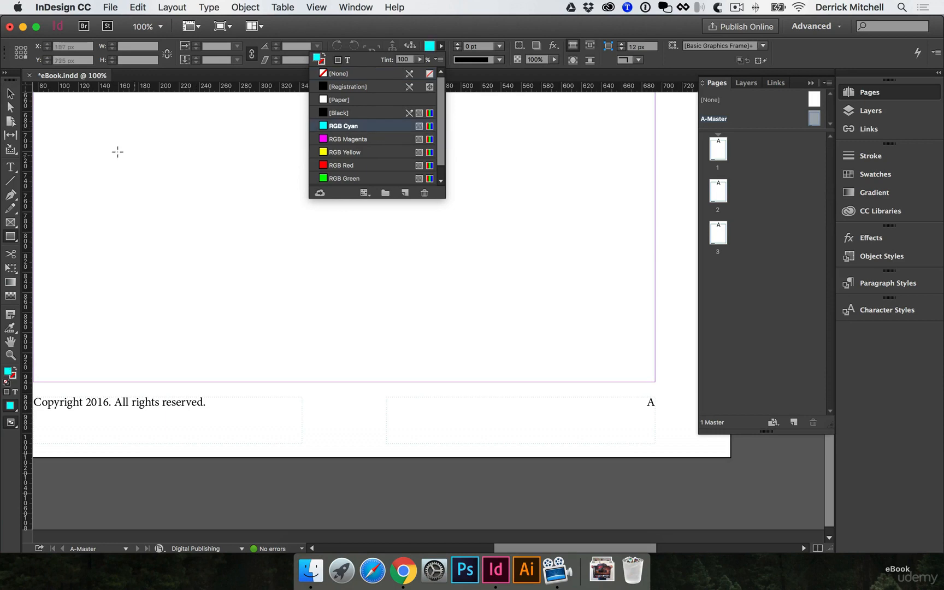
{"action": "left_click_drag", "start_coordinate": [54, 113], "coordinate": [636, 334]}
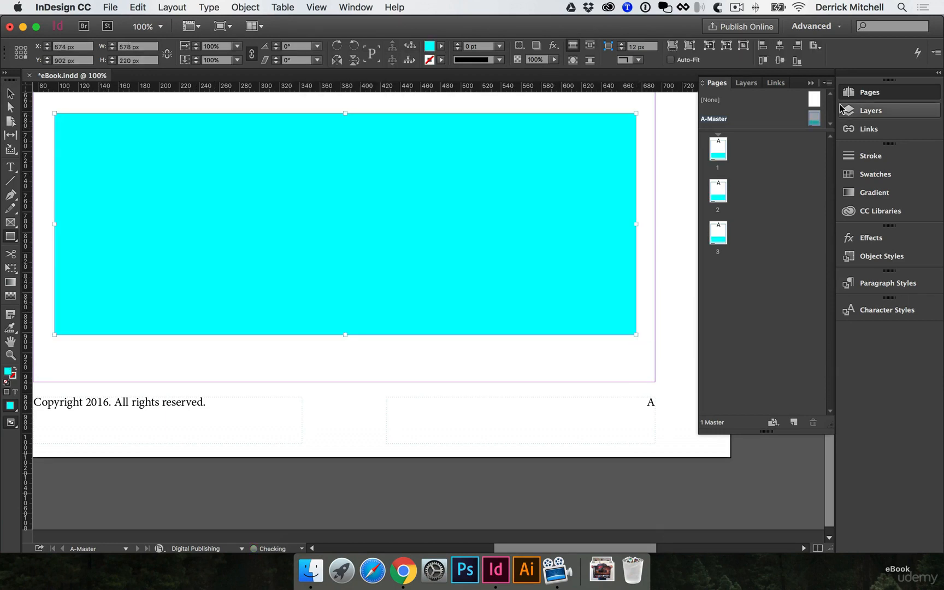
- View pages 1, 2 and 3 to check how the master page's rectangle carries over
{"action": "double_click", "coordinate": [719, 149]}
{"action": "double_click", "coordinate": [718, 200]}
{"action": "double_click", "coordinate": [718, 232]}
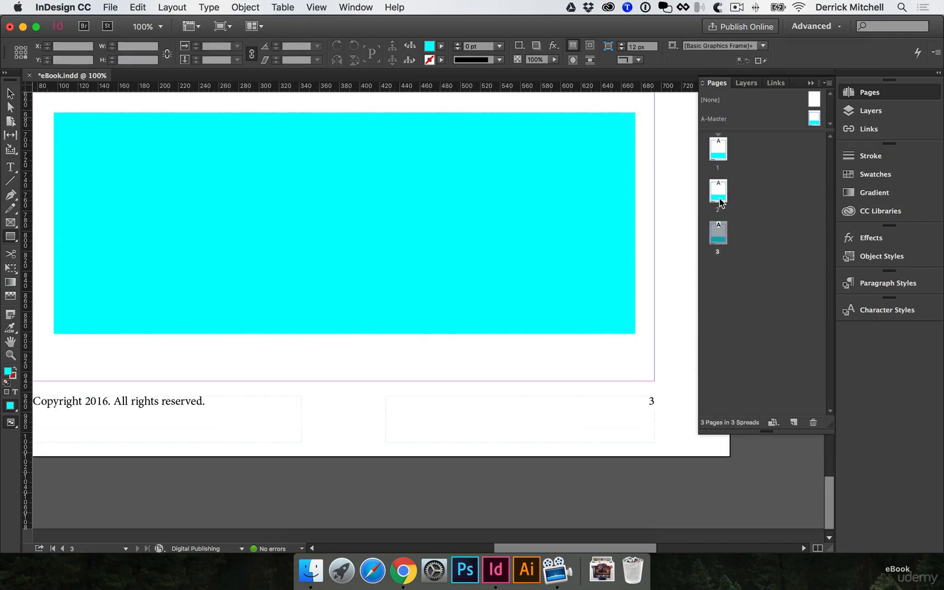
{"action": "double_click", "coordinate": [718, 192]}
{"action": "left_click", "coordinate": [715, 158]}
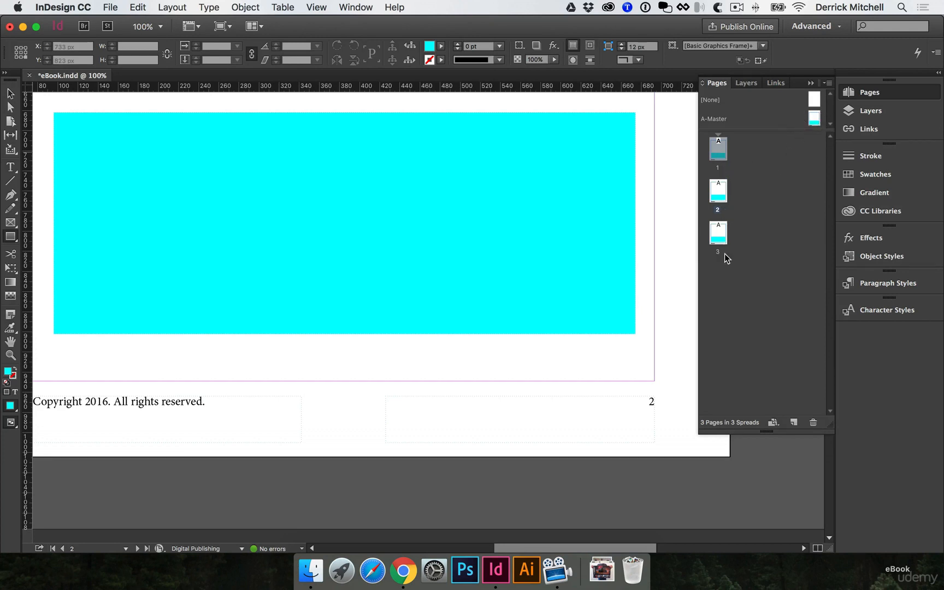
- Delete the cyan rectangle from the A-Master page
{"action": "left_click", "coordinate": [11, 94]}
{"action": "double_click", "coordinate": [814, 119]}
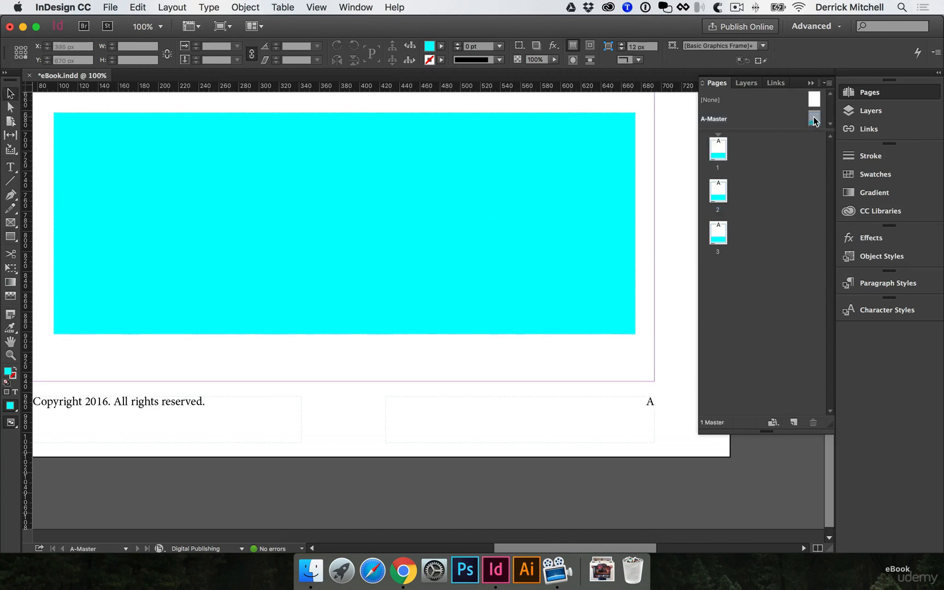
{"action": "left_click", "coordinate": [451, 191]}
{"action": "key", "text": "Delete"}
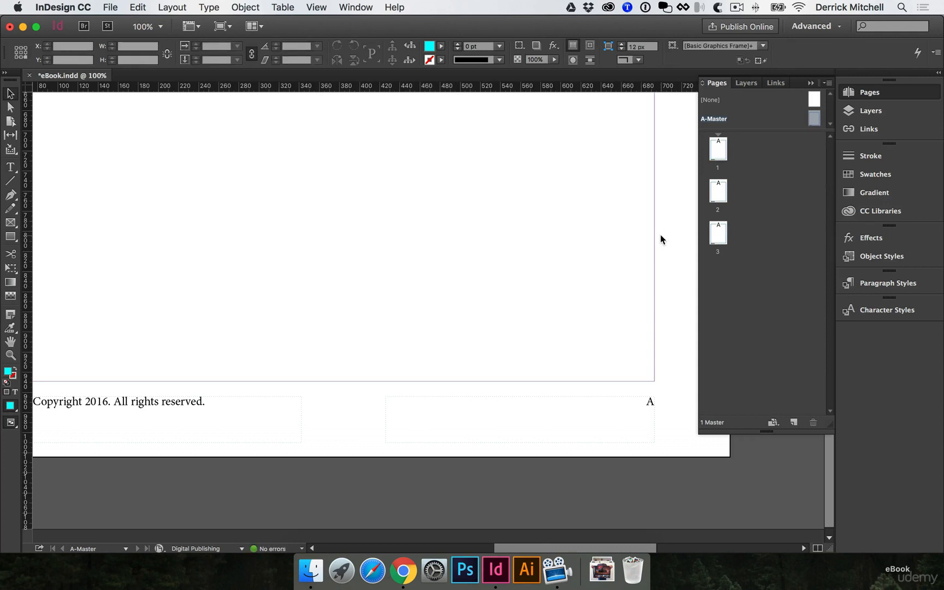
- Save the document
{"action": "key", "text": "super+s"}
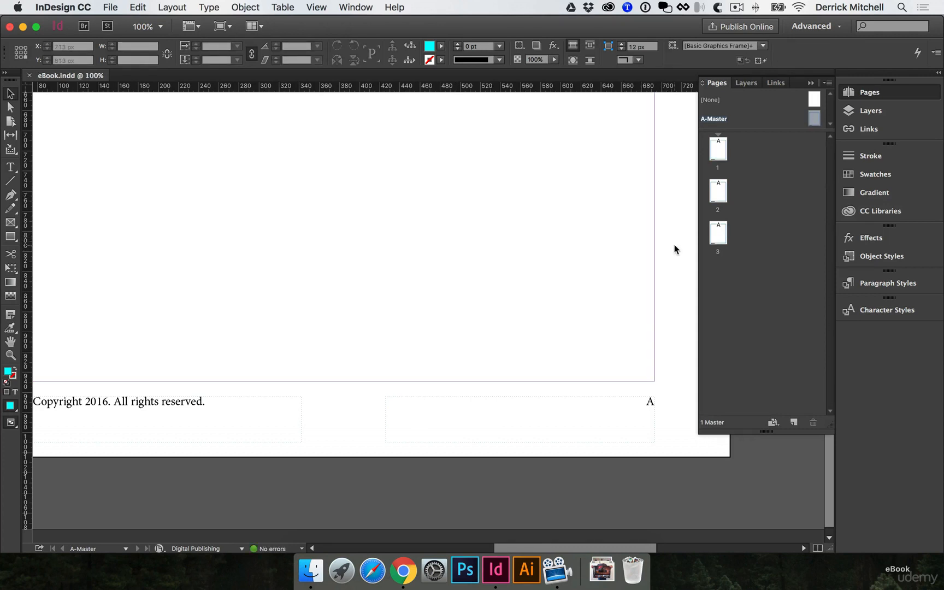